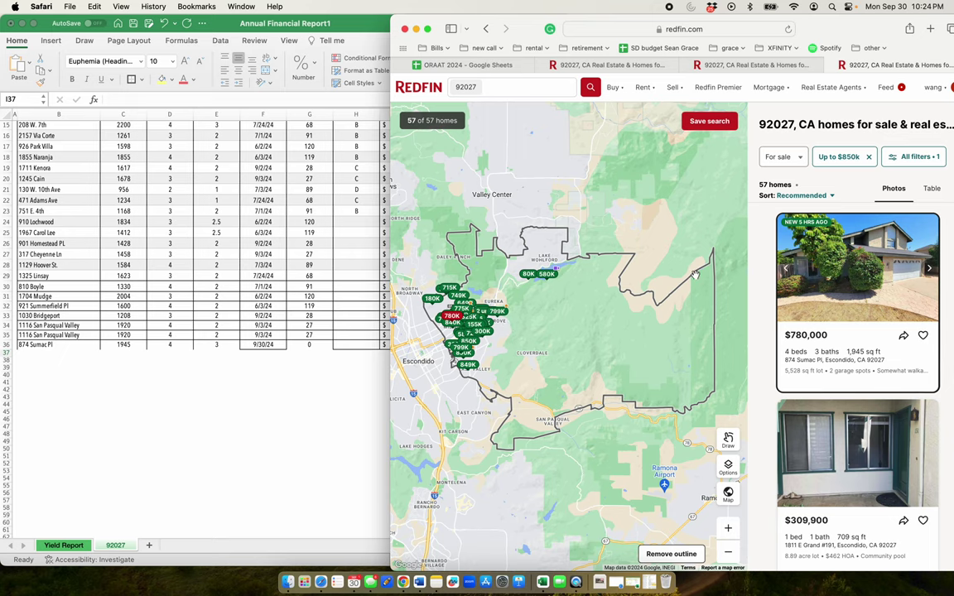
Step: Open the 874 Sumac Pl listing, browse its 23 photos, then scroll through its overview details
click(835, 259)
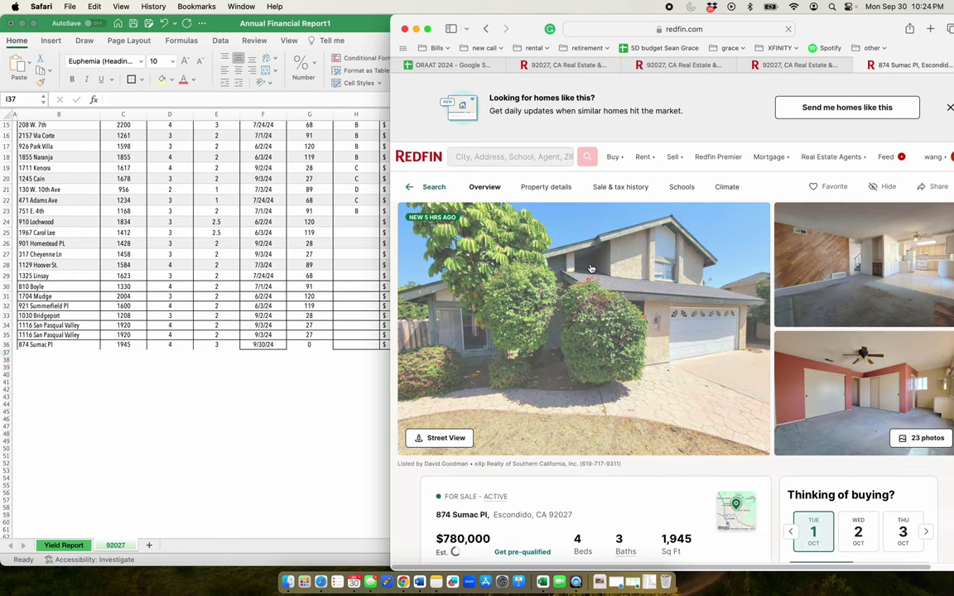
click(590, 267)
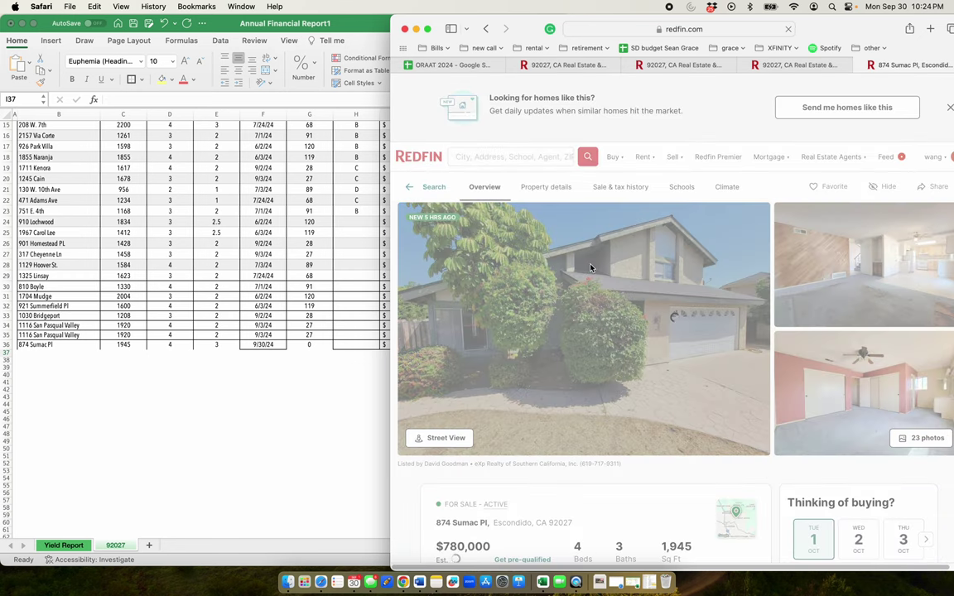
scroll(639, 251, down, 5)
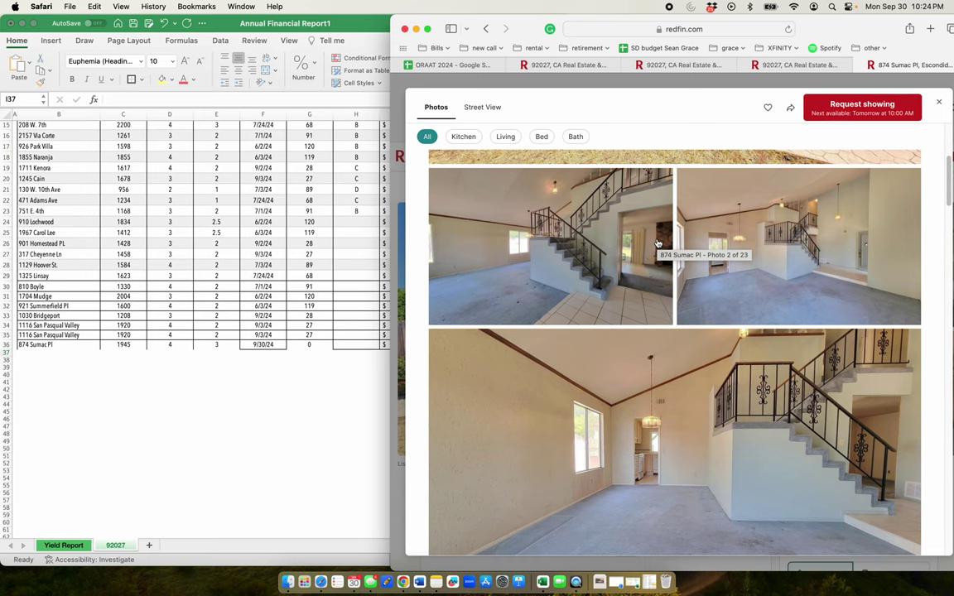
scroll(658, 243, down, 10)
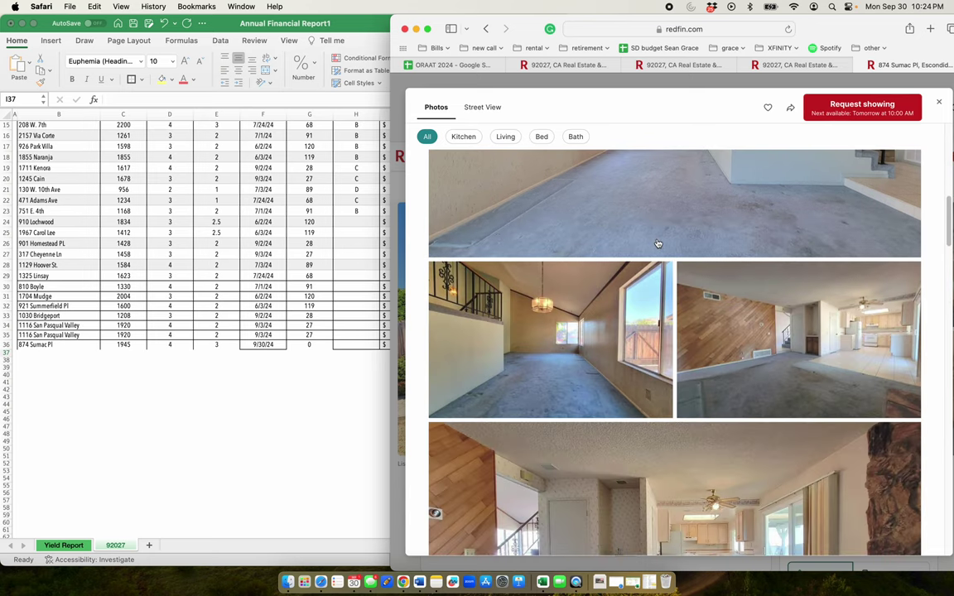
scroll(662, 236, down, 2)
scroll(681, 214, down, 1)
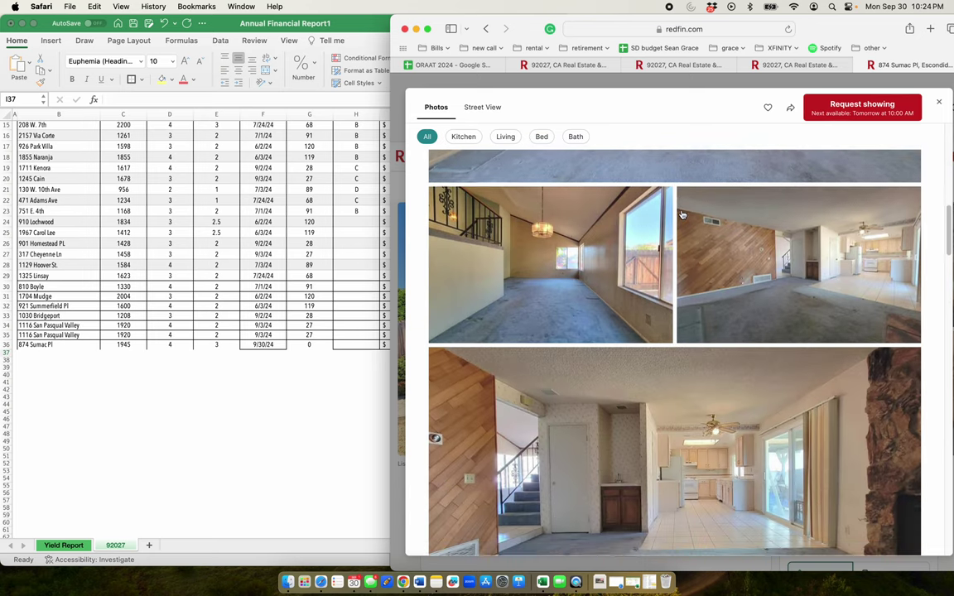
scroll(681, 214, down, 8)
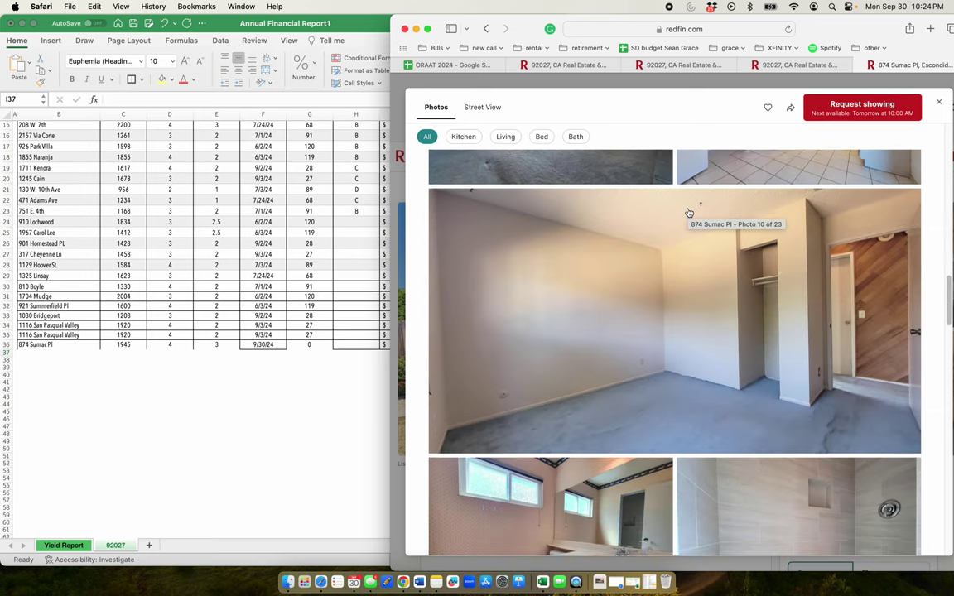
scroll(688, 213, down, 8)
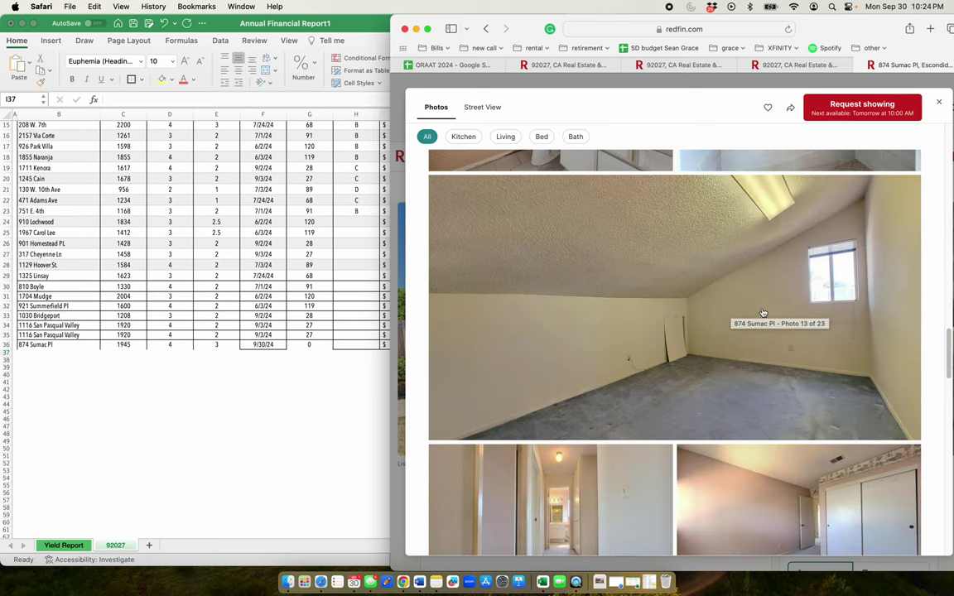
scroll(763, 312, down, 10)
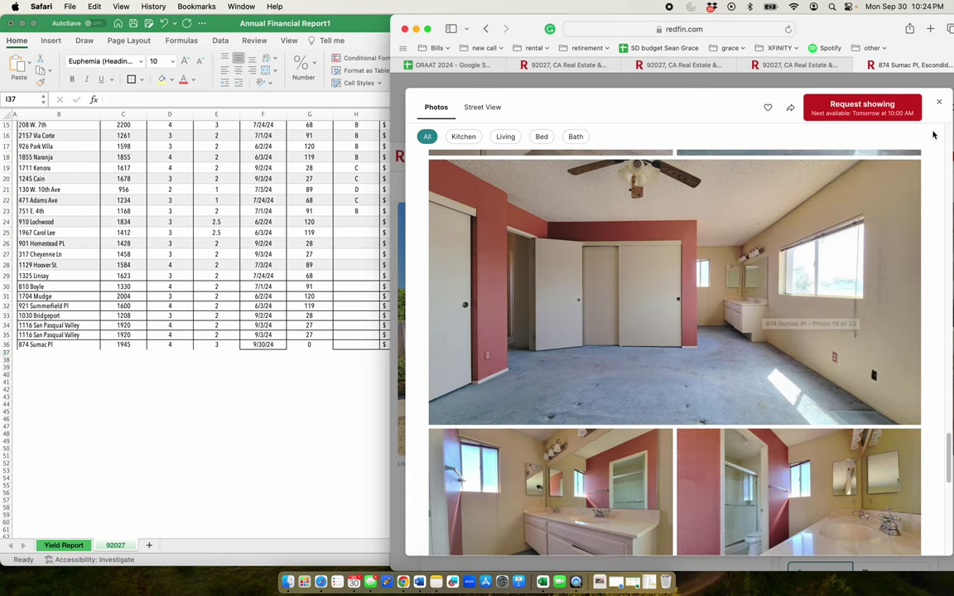
click(939, 104)
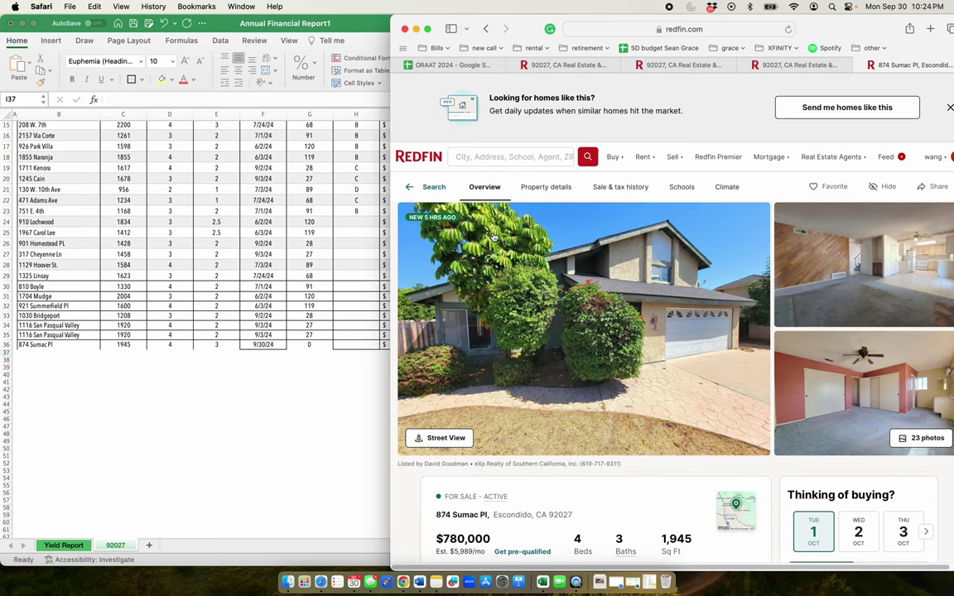
scroll(513, 228, down, 5)
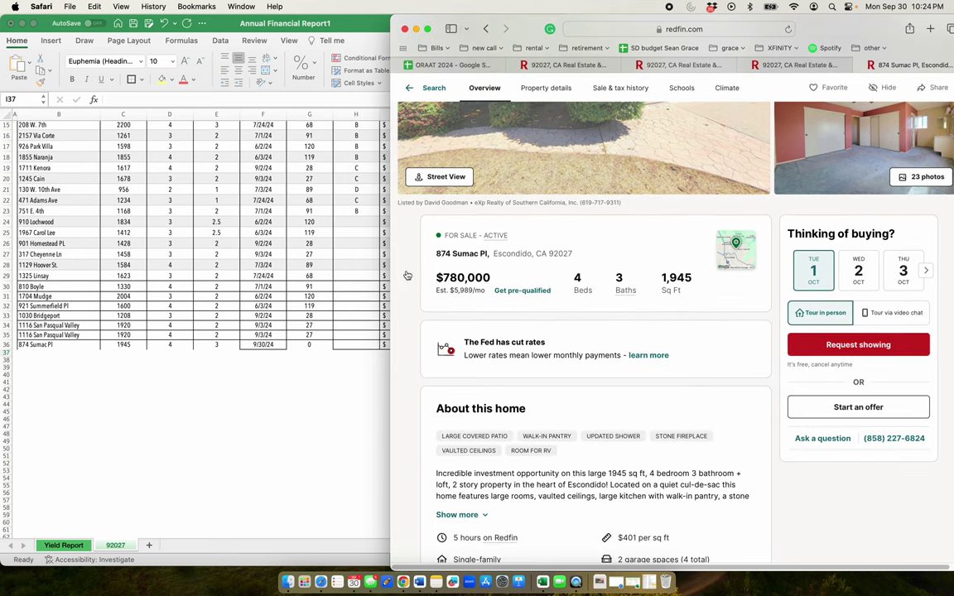
click(101, 387)
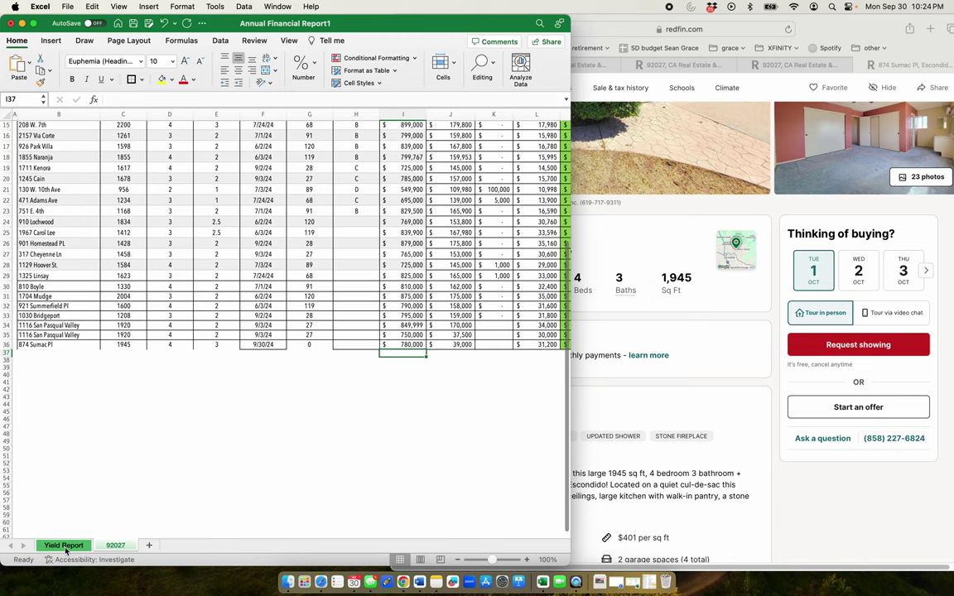
click(65, 546)
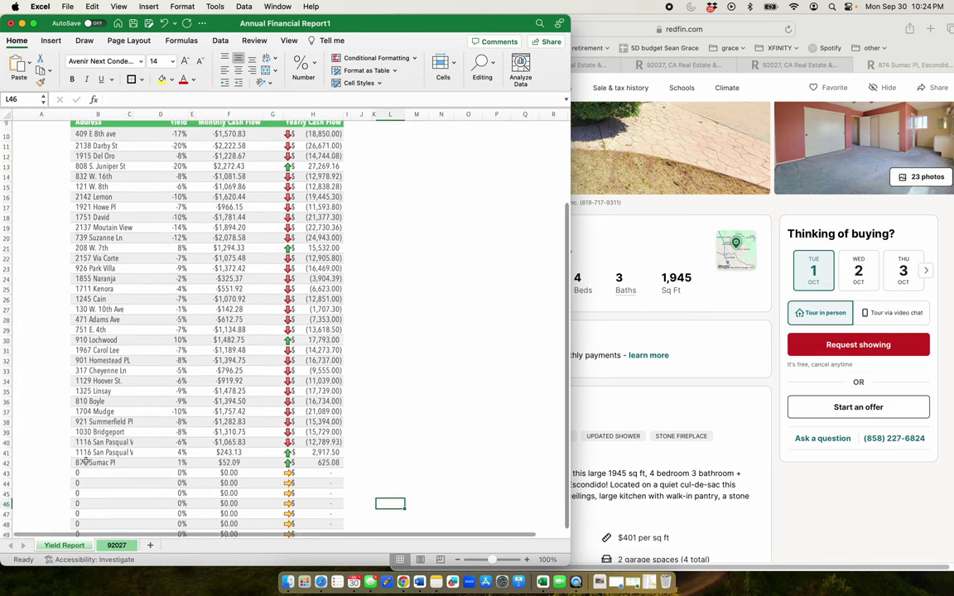
scroll(86, 461, up, 4)
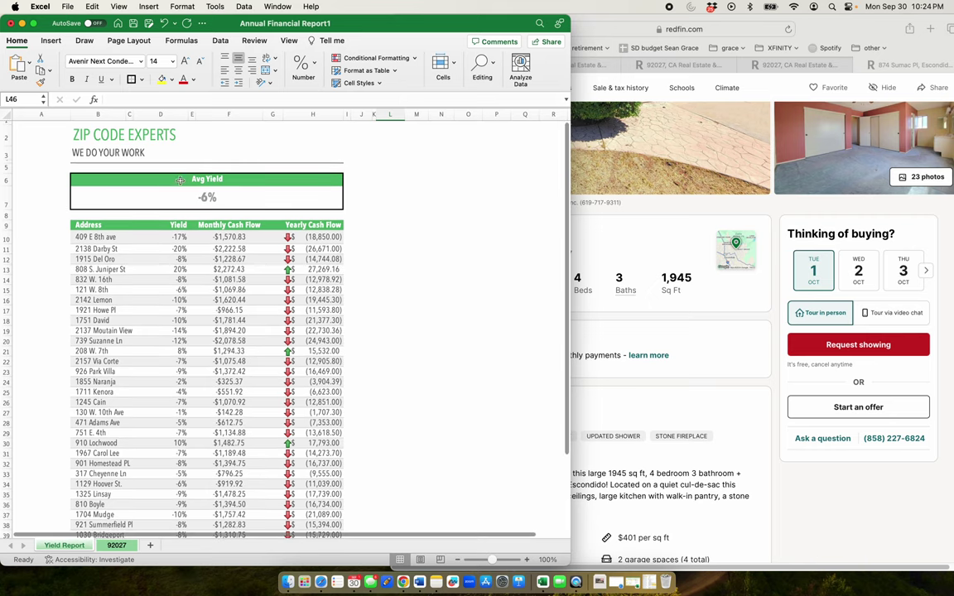
scroll(118, 222, down, 1)
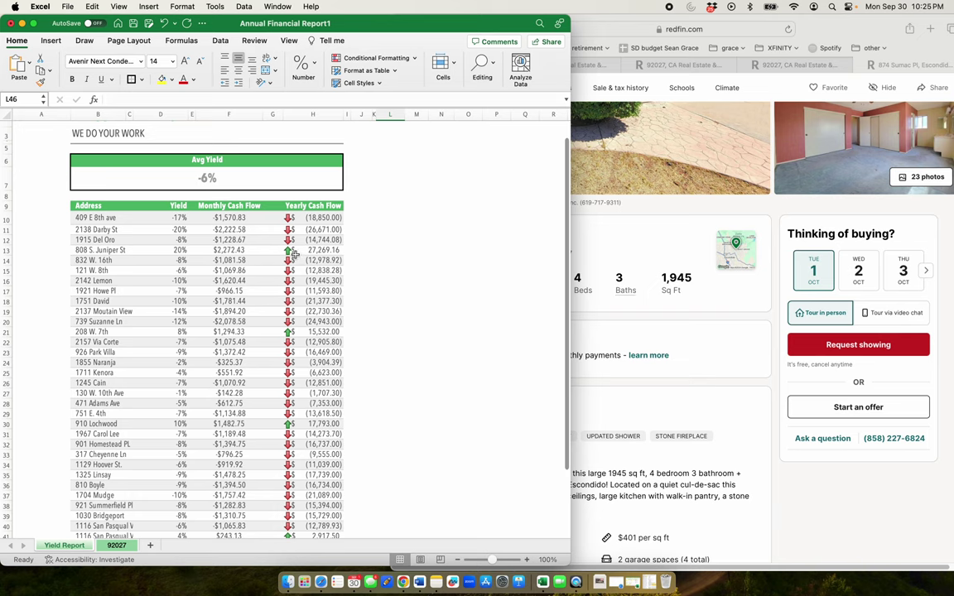
scroll(292, 252, down, 5)
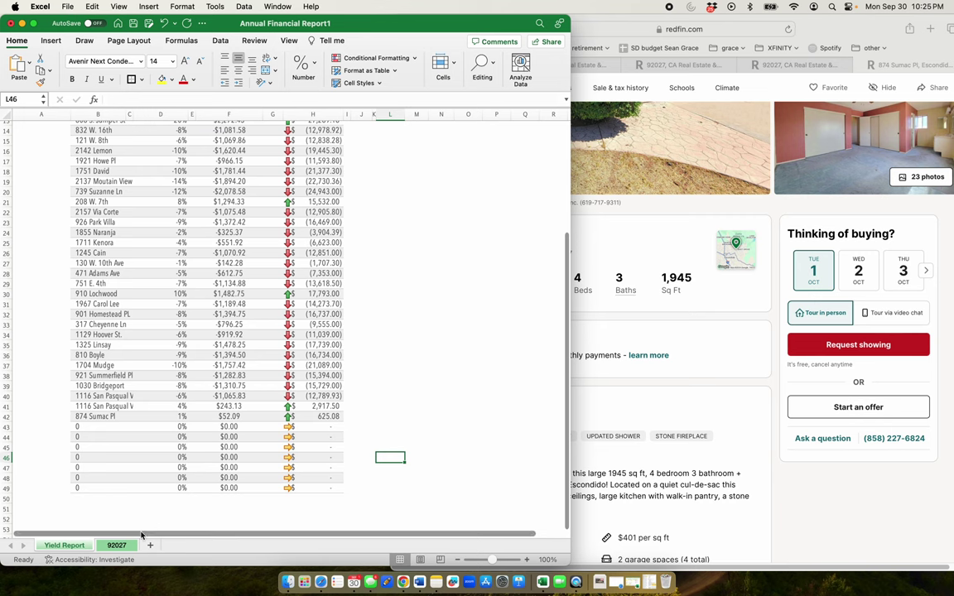
Step: Compare row 36's address, square footage, baths and list date against the Redfin listing
click(66, 545)
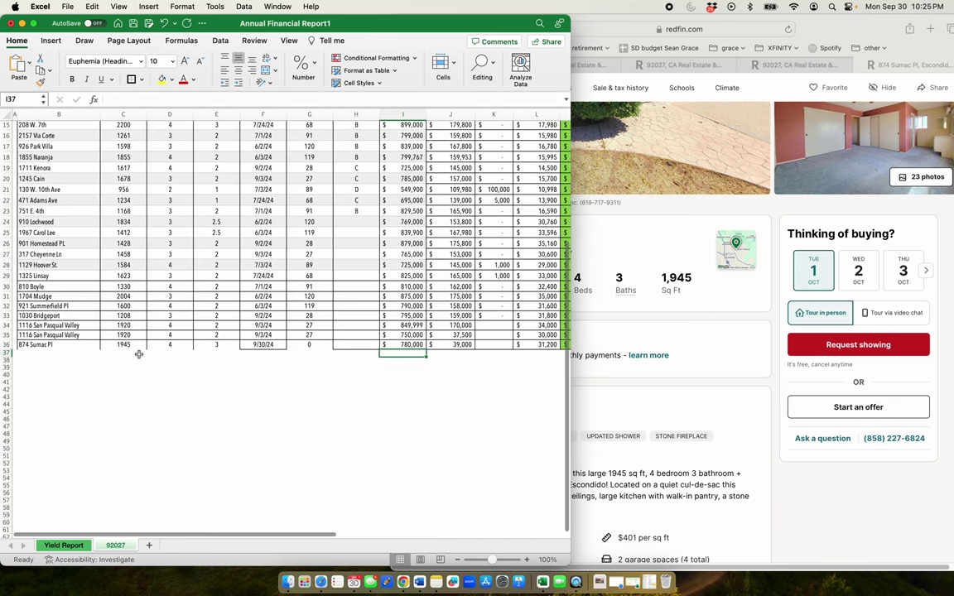
click(676, 393)
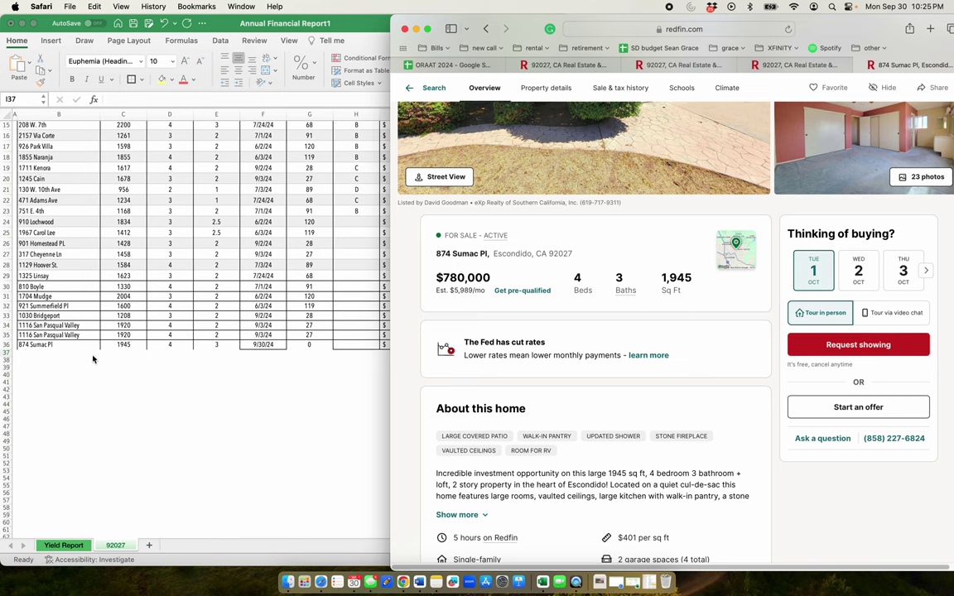
click(72, 347)
click(71, 345)
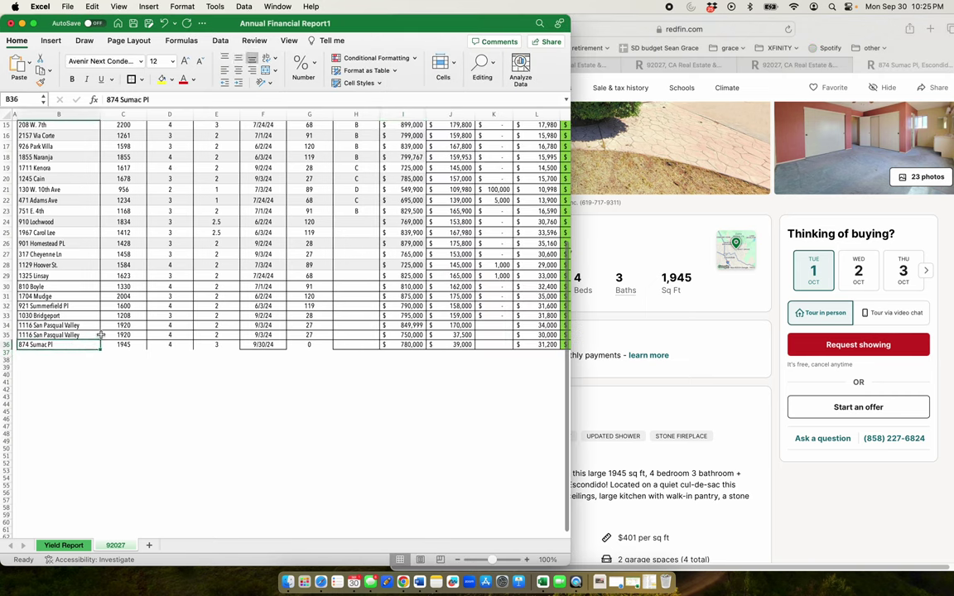
click(129, 346)
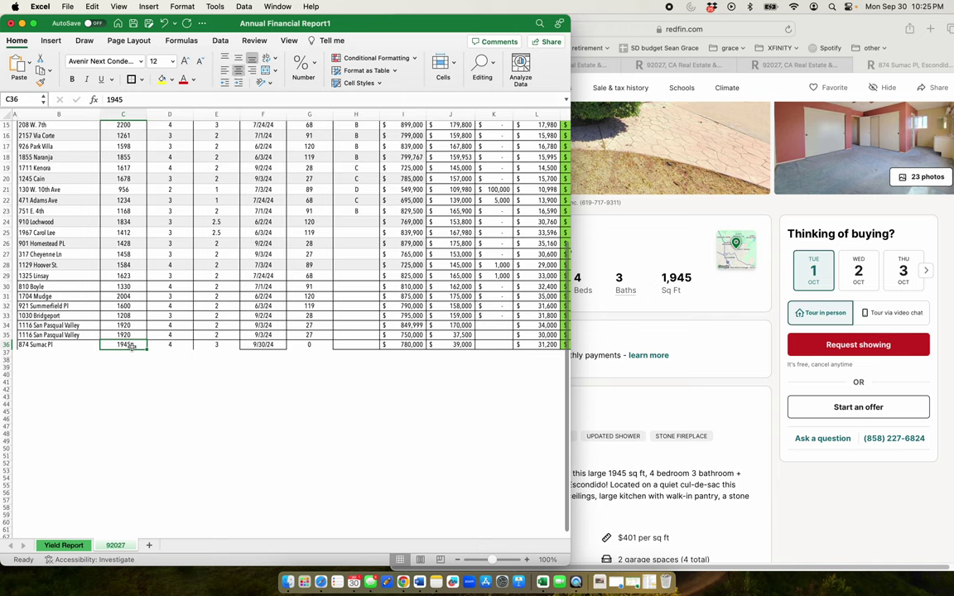
click(228, 345)
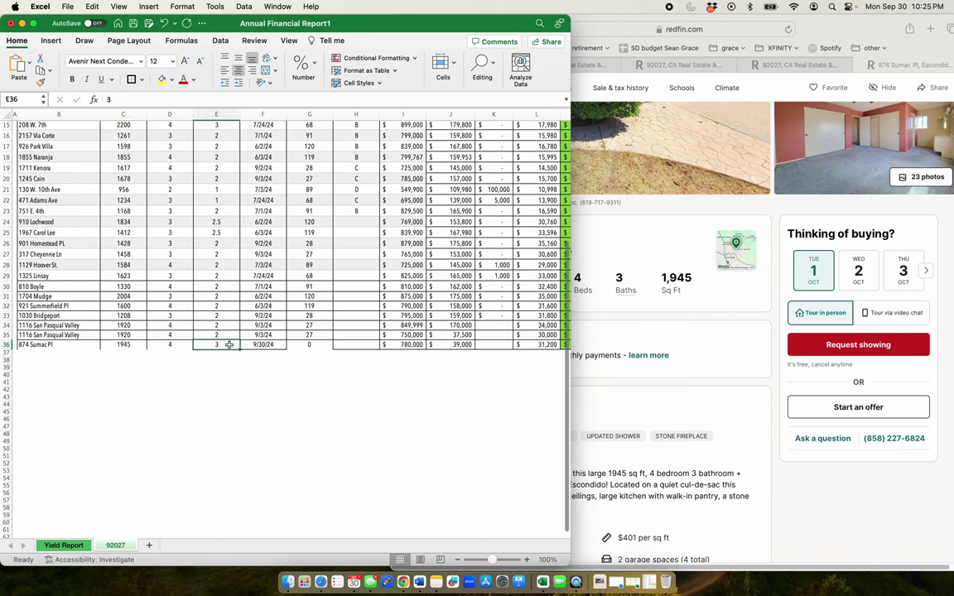
click(262, 346)
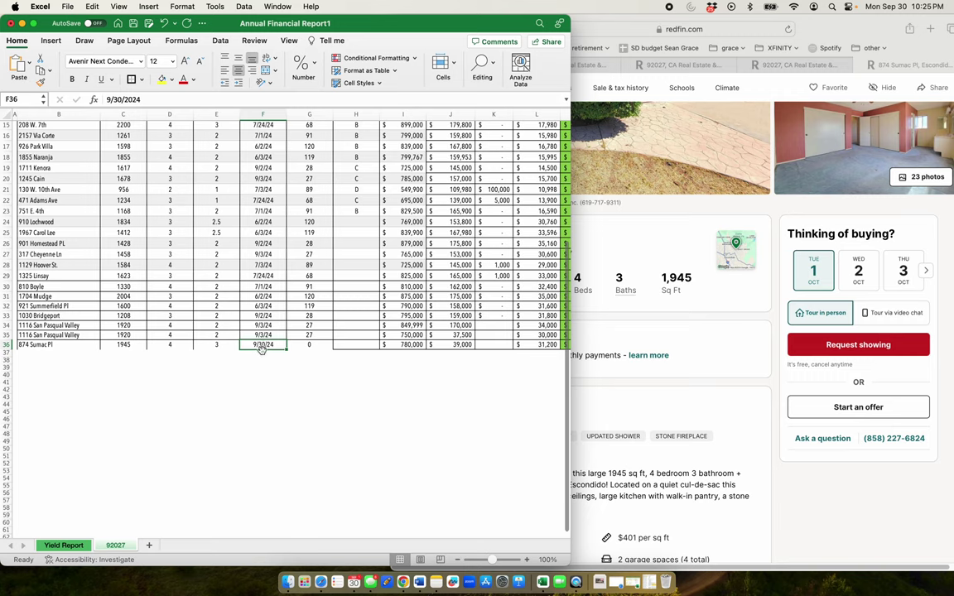
Step: Confirm the 9/30/24 list date and G36's days-on-market formula showing 0 days
click(641, 384)
scroll(642, 384, down, 3)
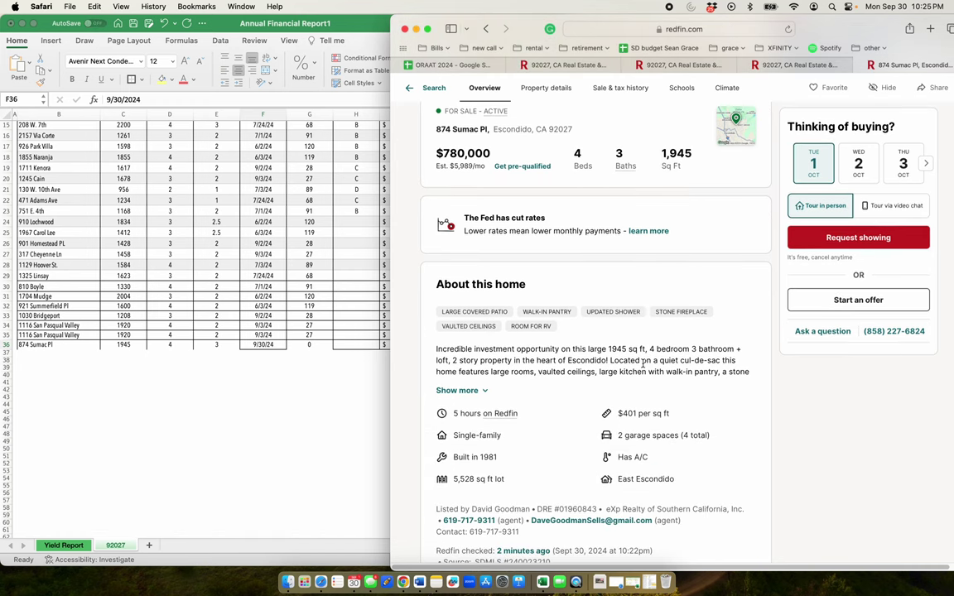
click(270, 307)
click(313, 348)
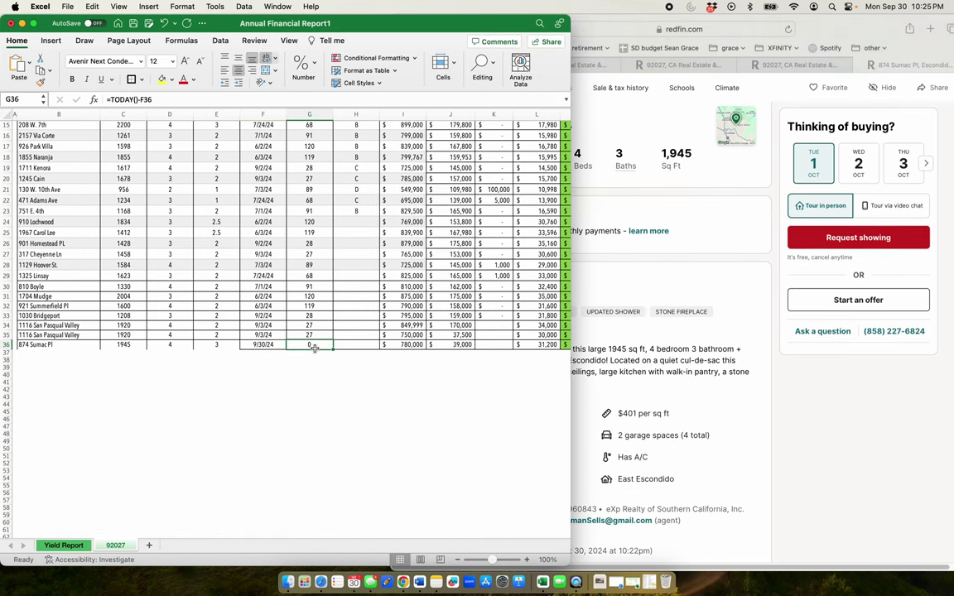
click(269, 334)
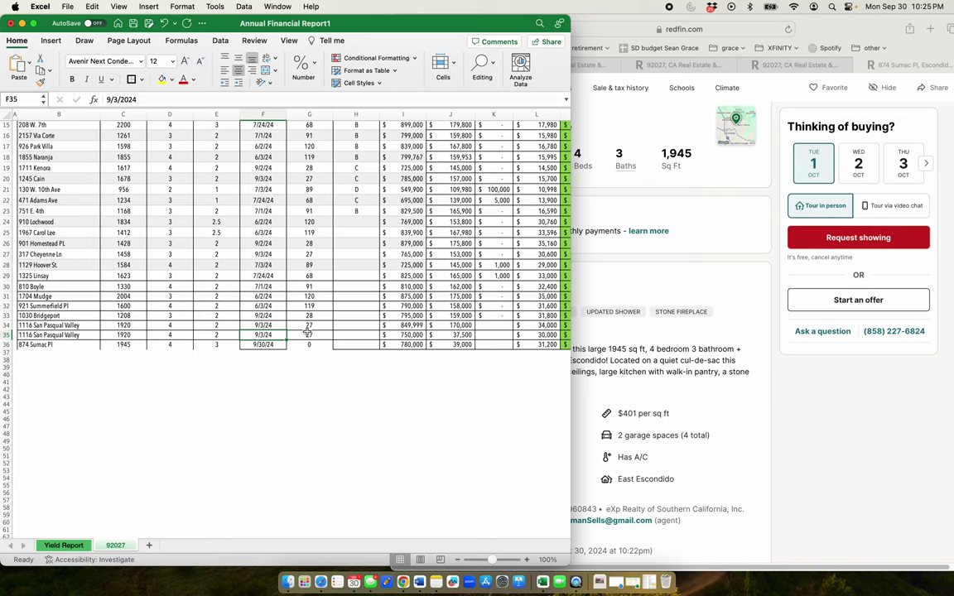
key(Right)
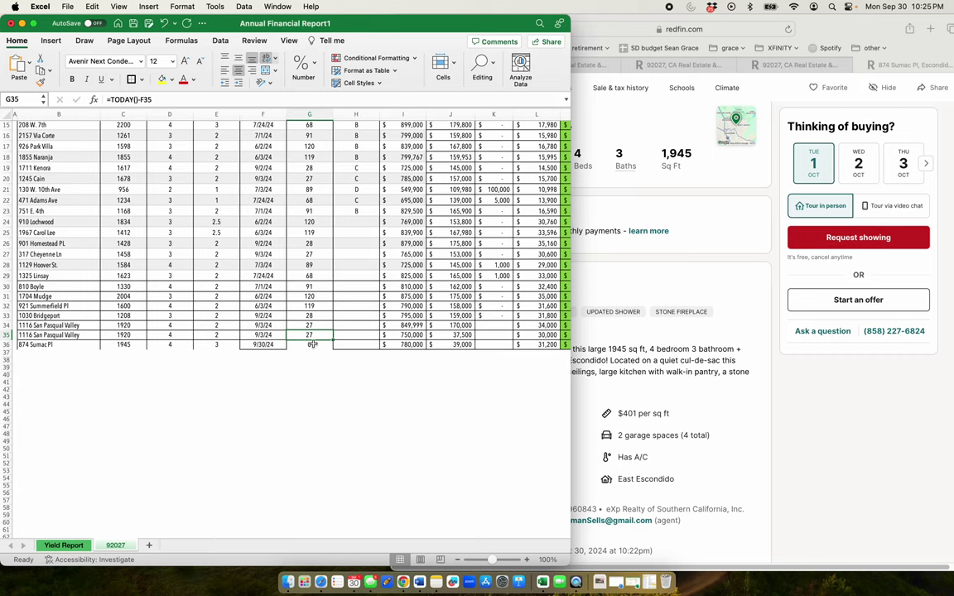
click(313, 345)
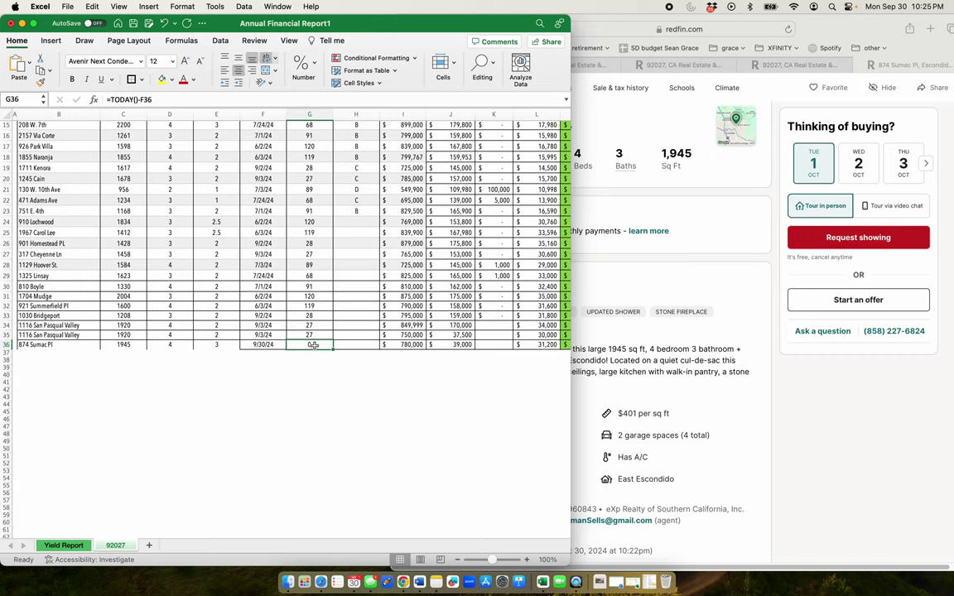
drag(175, 530, 304, 536)
Step: Verify the $780,000 price against Redfin and re-enter J36's 5% down payment formula =I36*0.05
click(178, 344)
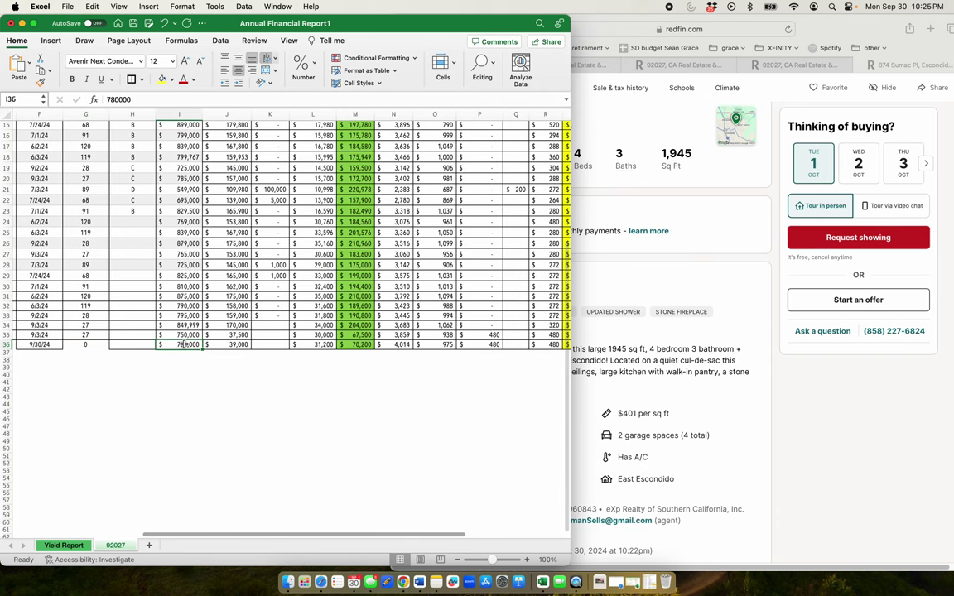
click(600, 297)
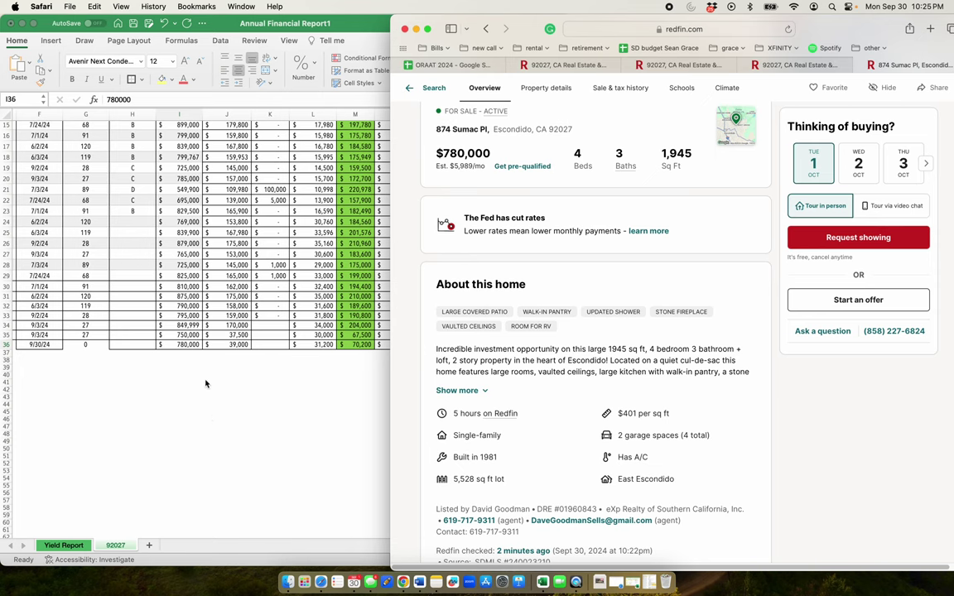
click(190, 351)
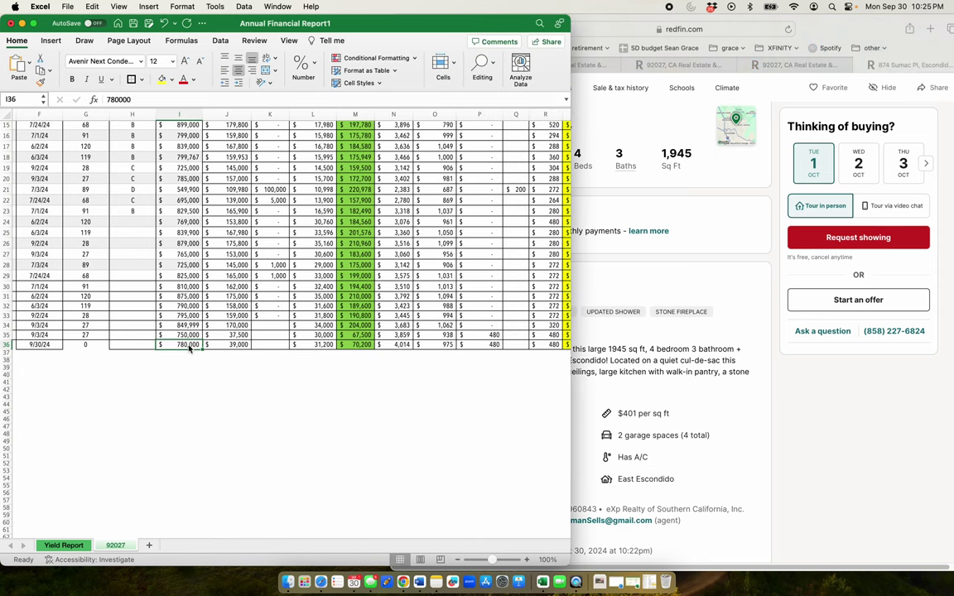
click(234, 344)
scroll(235, 344, up, 5)
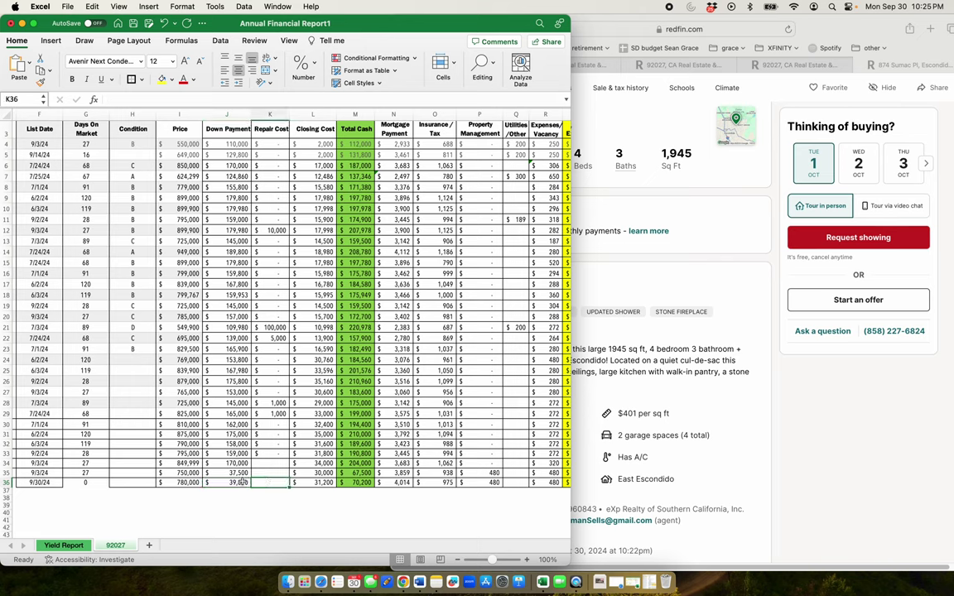
click(155, 100)
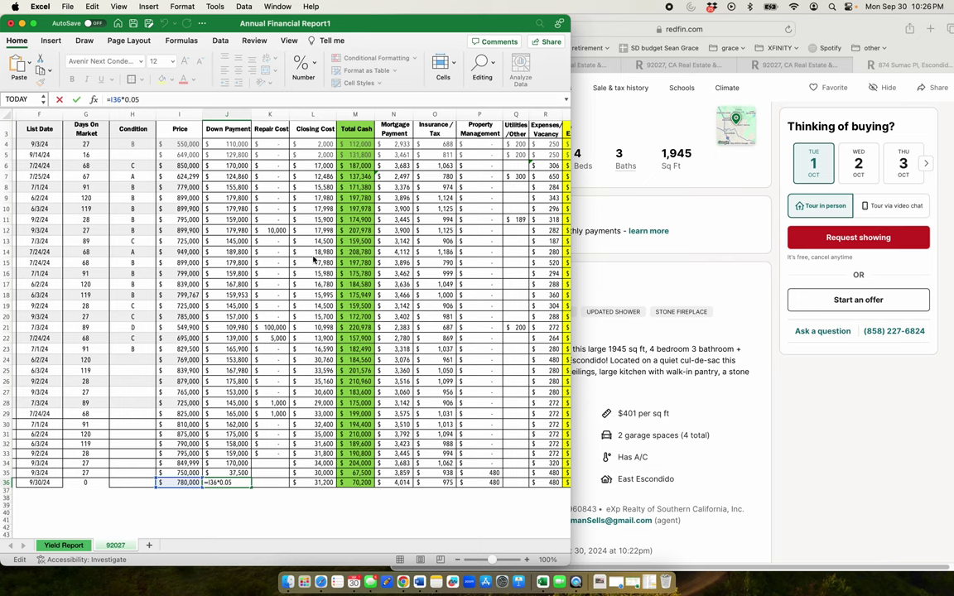
key(Return)
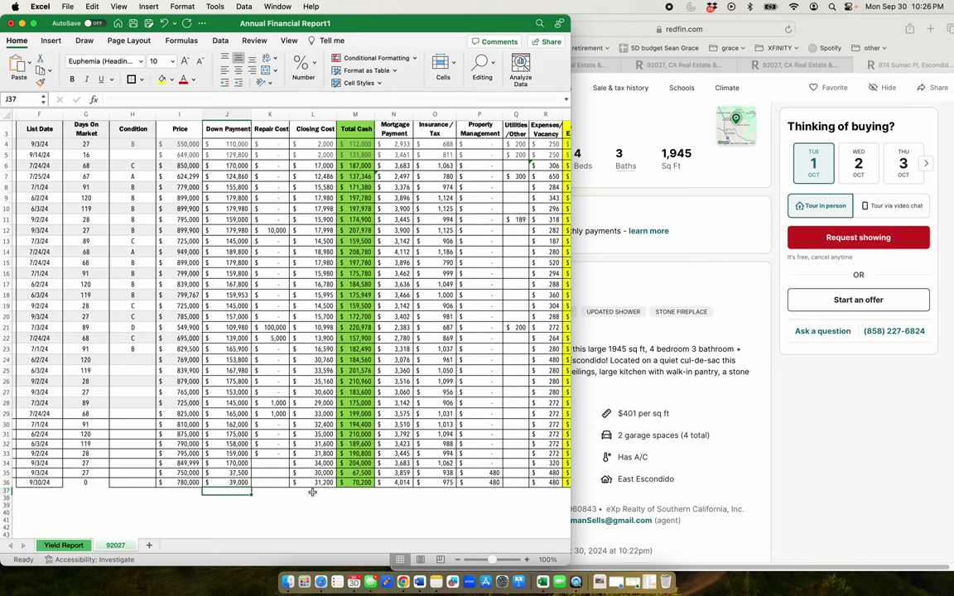
Step: Enter a 15,000 repair cost in K36, making total cash 85,200
click(279, 483)
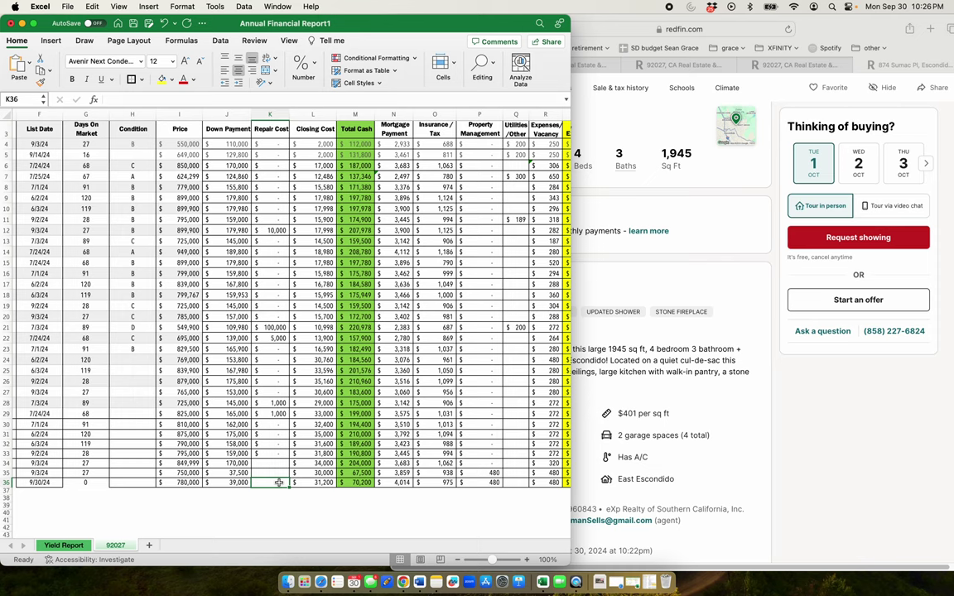
text(15000)
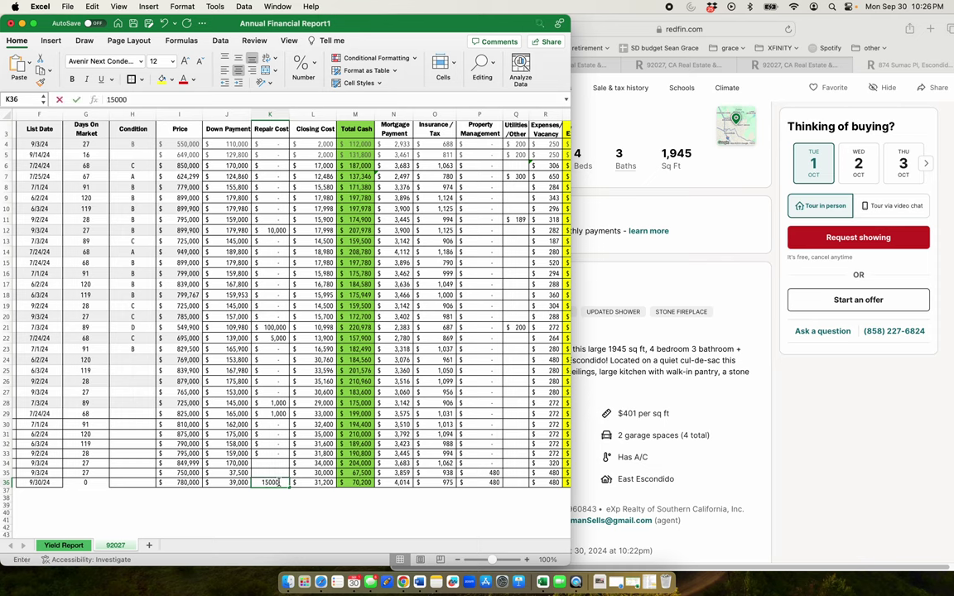
key(Return)
key(Up)
key(Right)
key(Right)
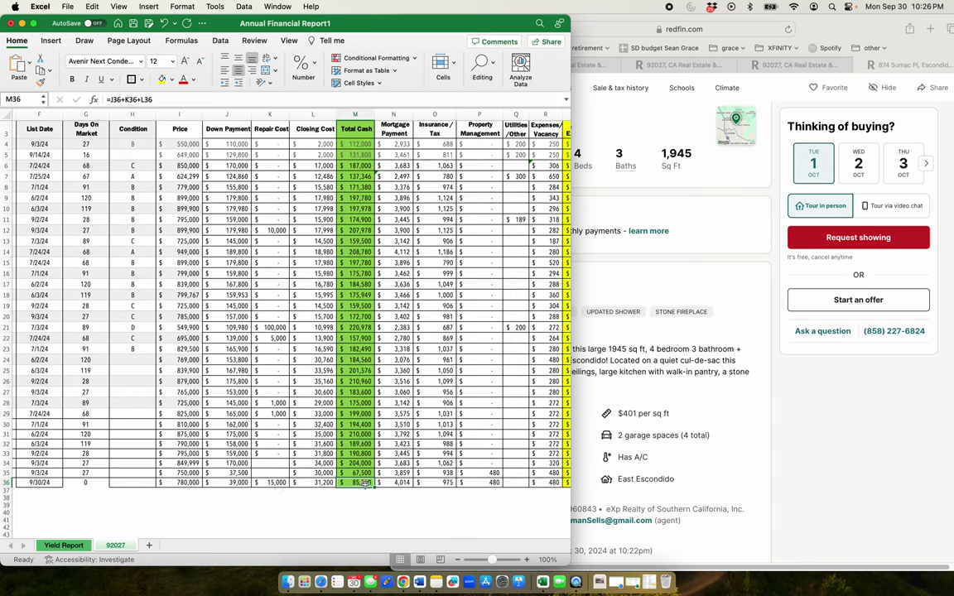
Step: Review row 36's mortgage, insurance and tax, property management, vacancy and 6,001 rent formulas
drag(320, 534, 433, 525)
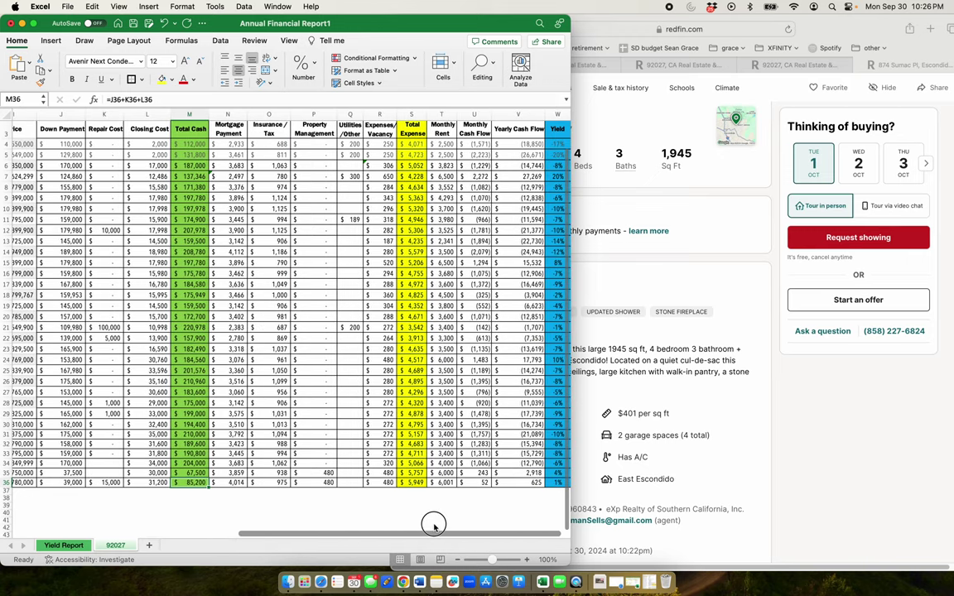
click(233, 482)
drag(234, 482, 265, 482)
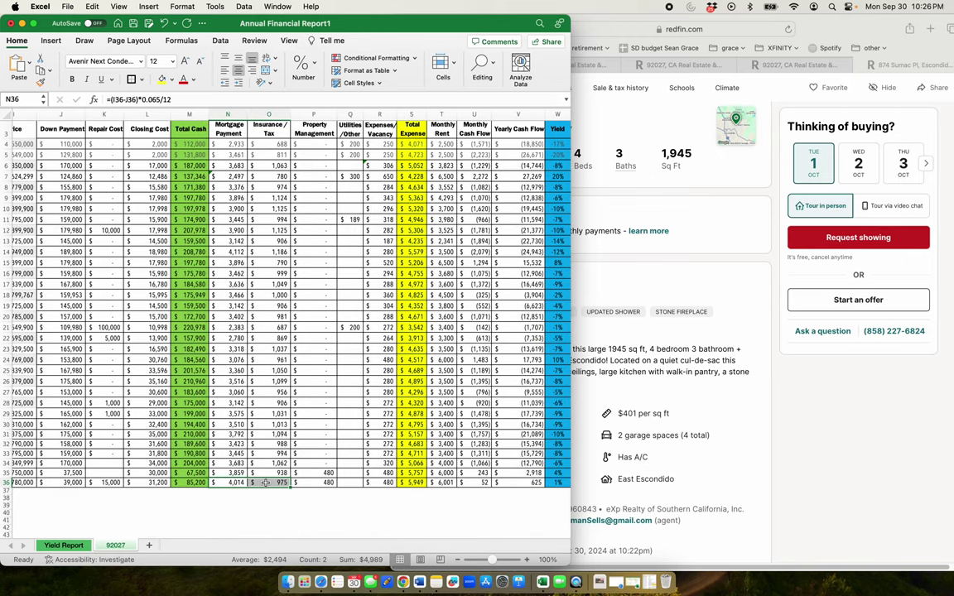
click(233, 482)
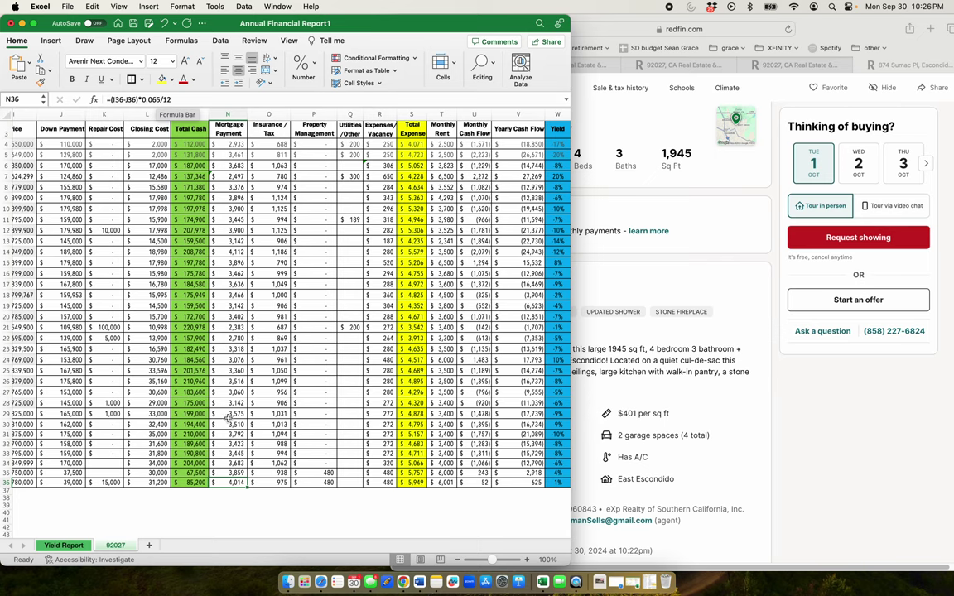
click(274, 483)
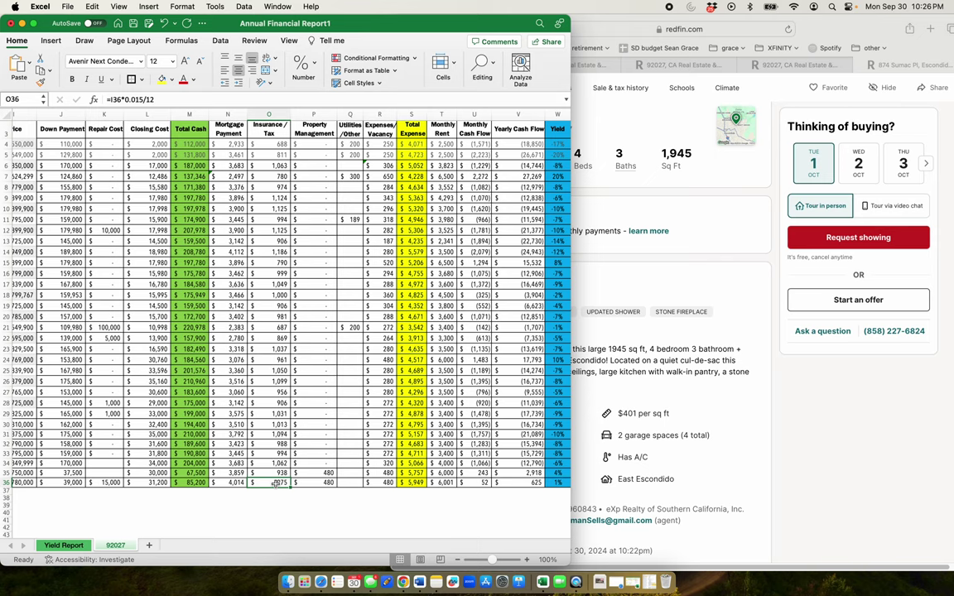
click(315, 483)
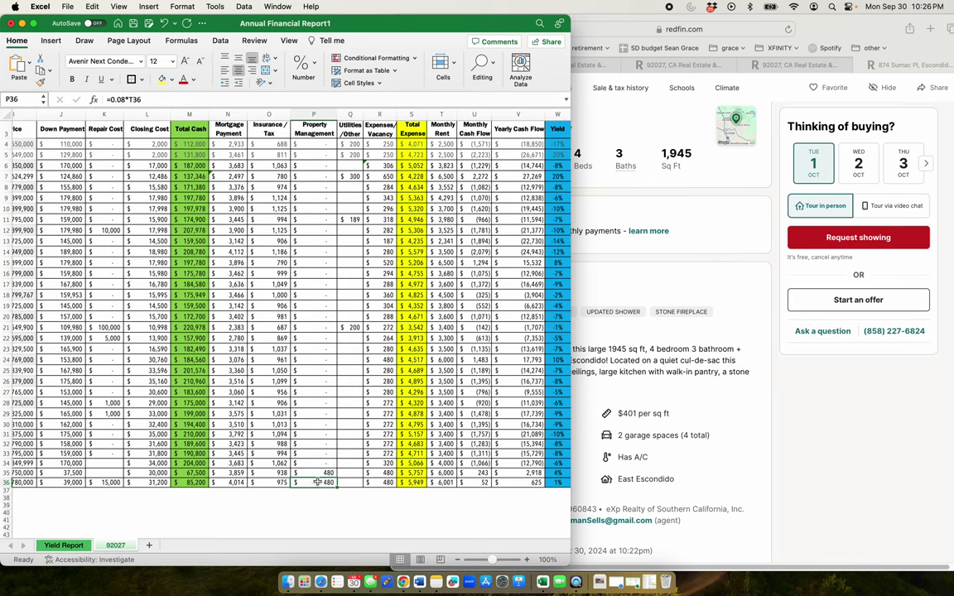
click(381, 483)
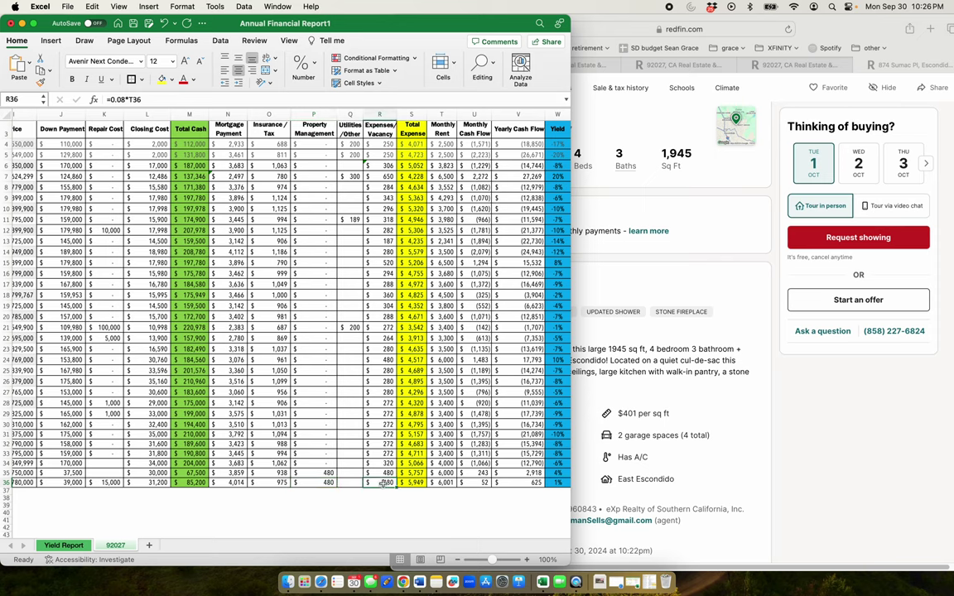
key(Right)
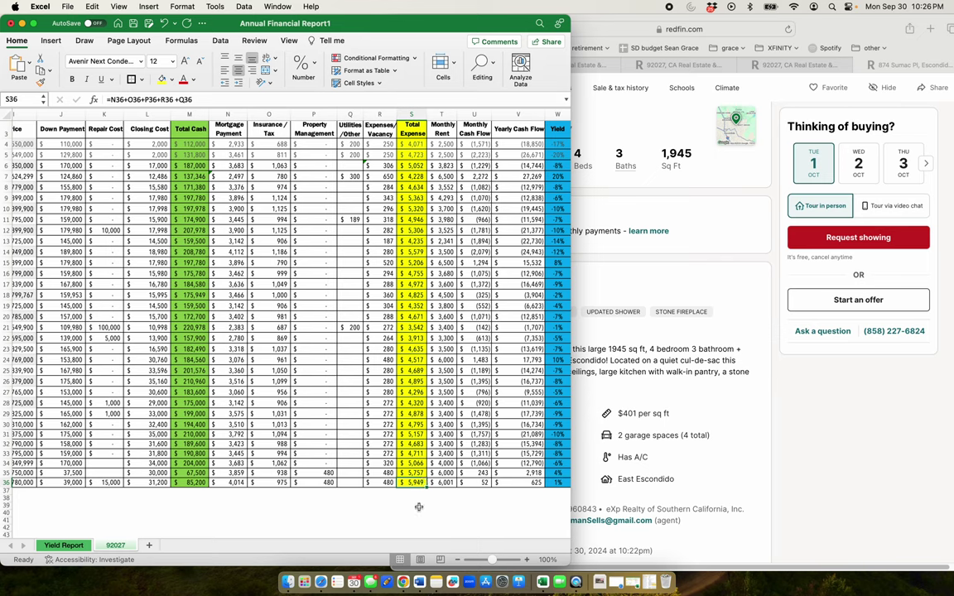
click(444, 485)
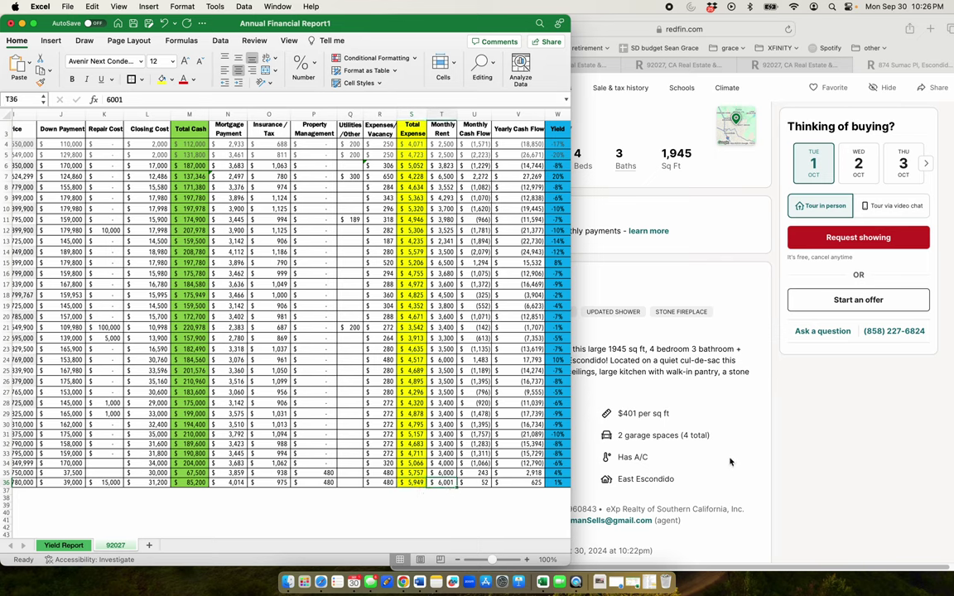
Step: Scroll the Redfin listing down to More resources to read its $4,046/month rental earnings estimate
click(725, 409)
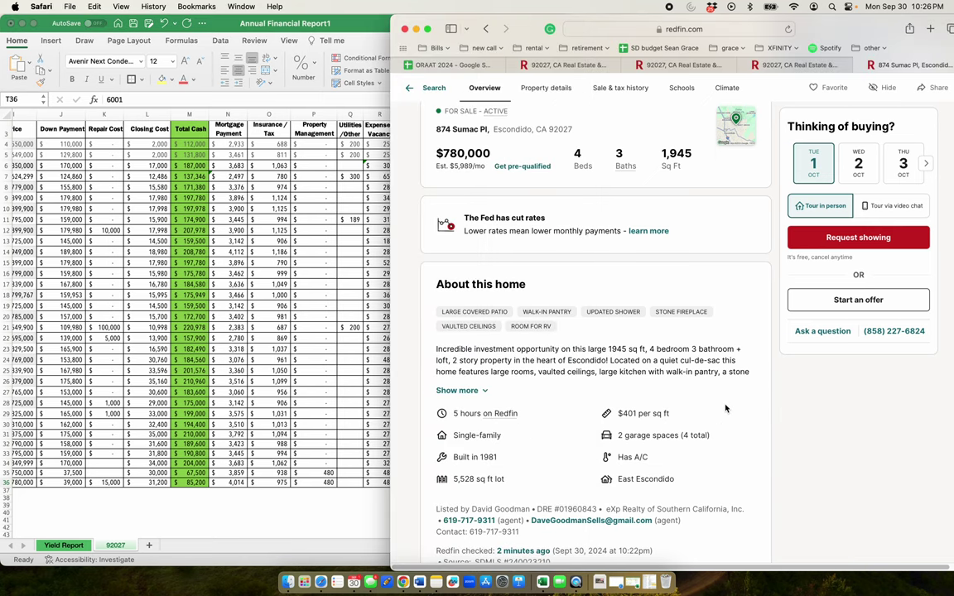
scroll(725, 408, down, 10)
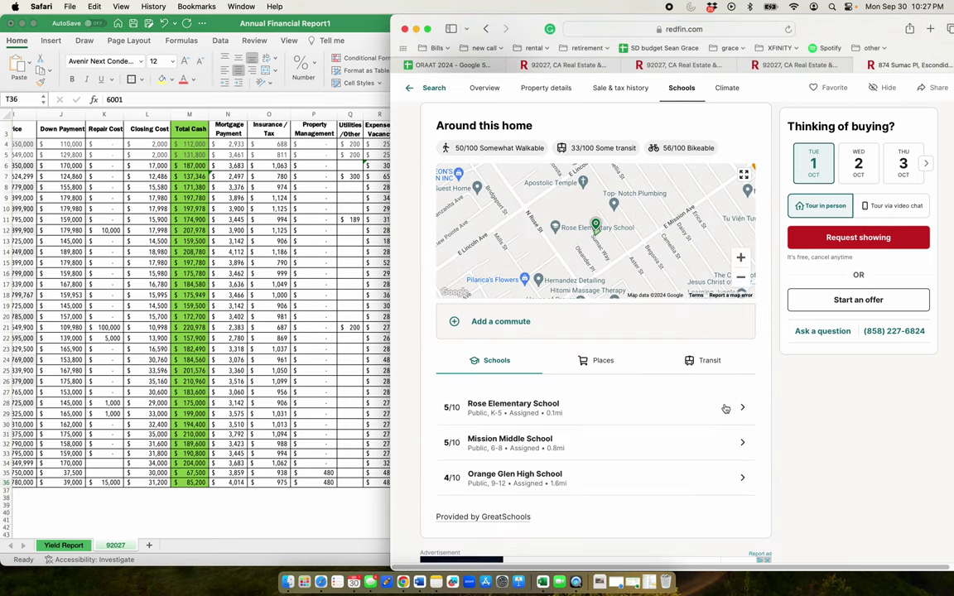
scroll(739, 377, up, 5)
scroll(739, 377, down, 5)
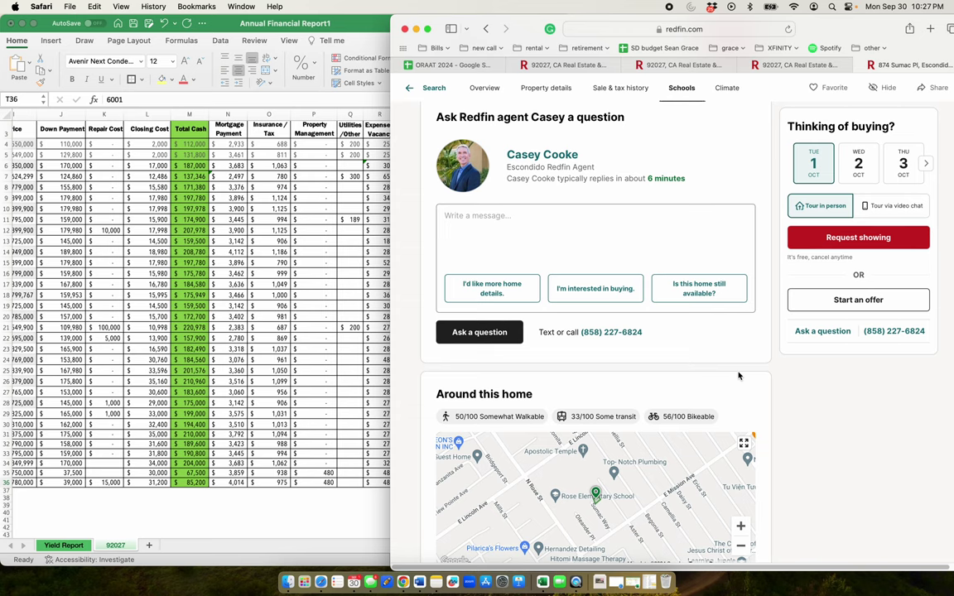
scroll(739, 376, down, 5)
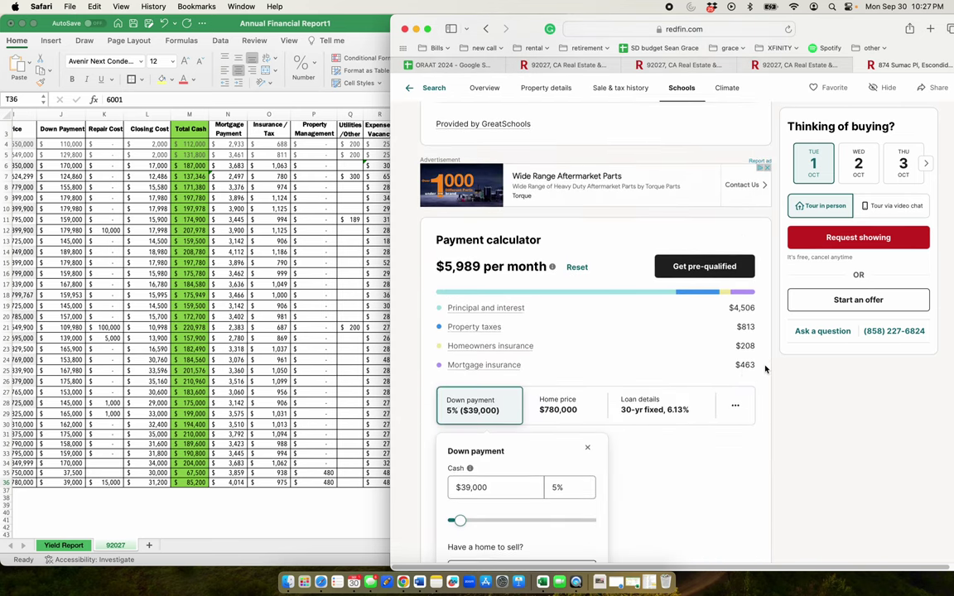
scroll(743, 370, down, 3)
scroll(743, 370, down, 10)
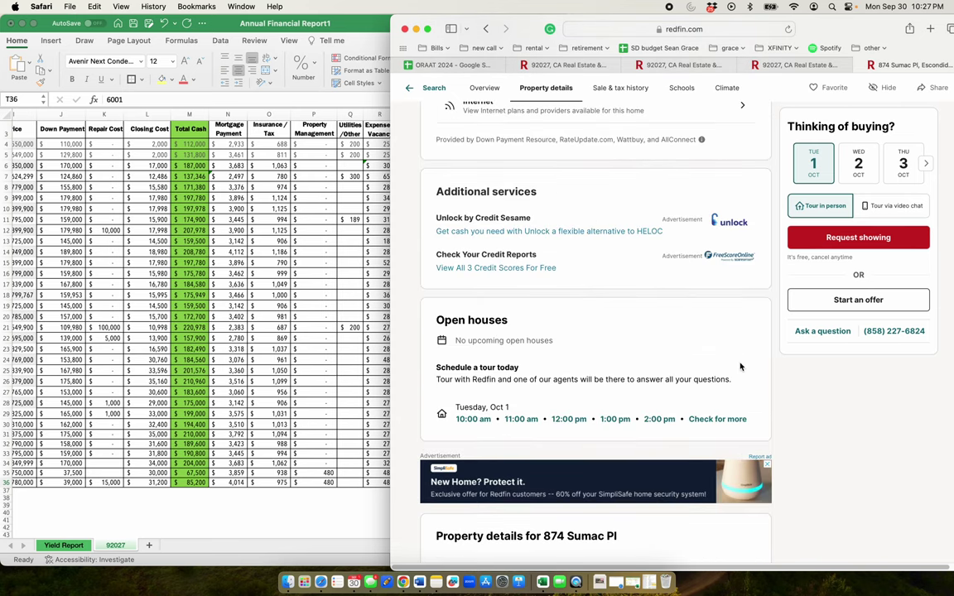
scroll(738, 365, down, 5)
scroll(739, 364, down, 5)
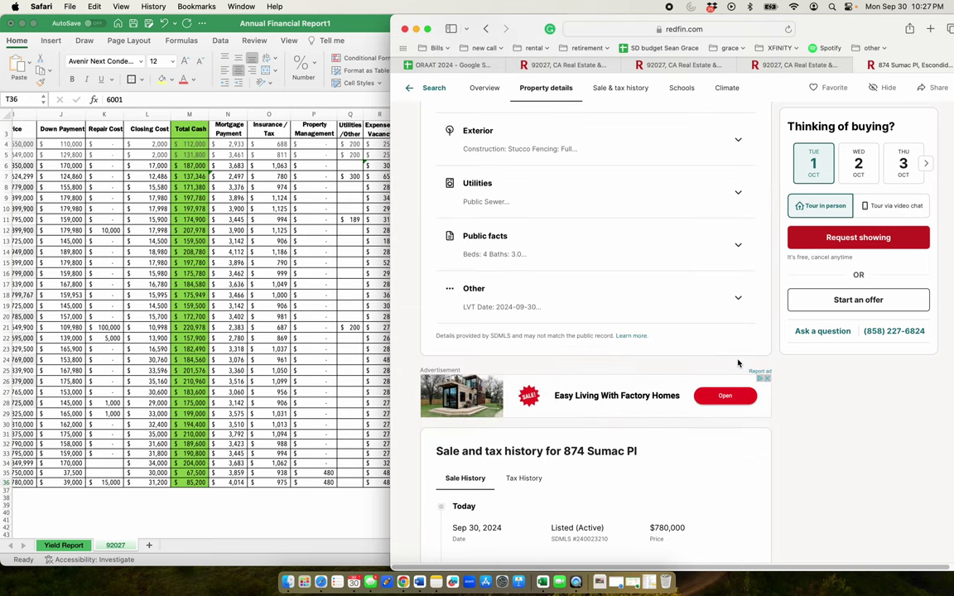
scroll(738, 364, down, 5)
scroll(738, 362, down, 6)
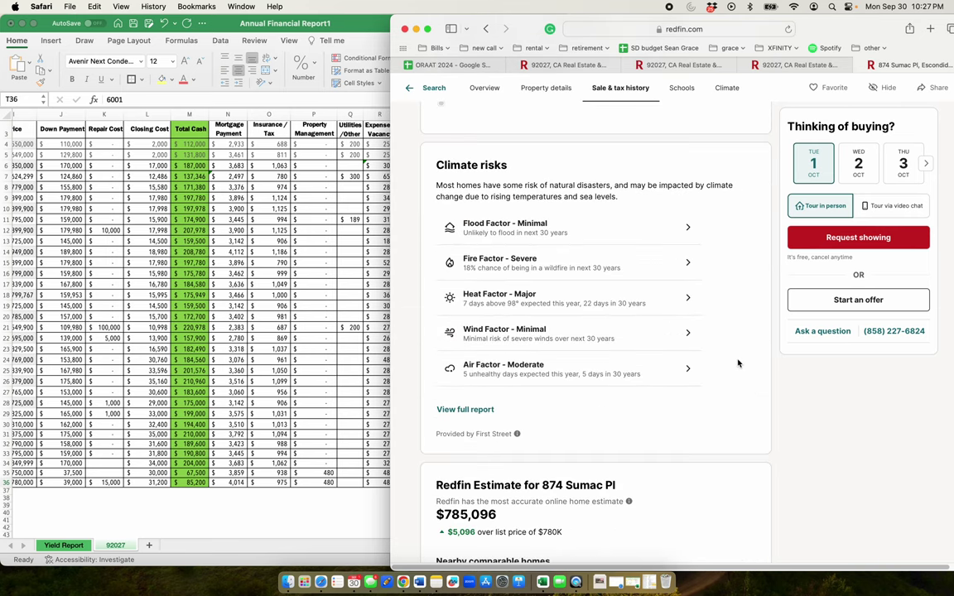
scroll(741, 363, down, 10)
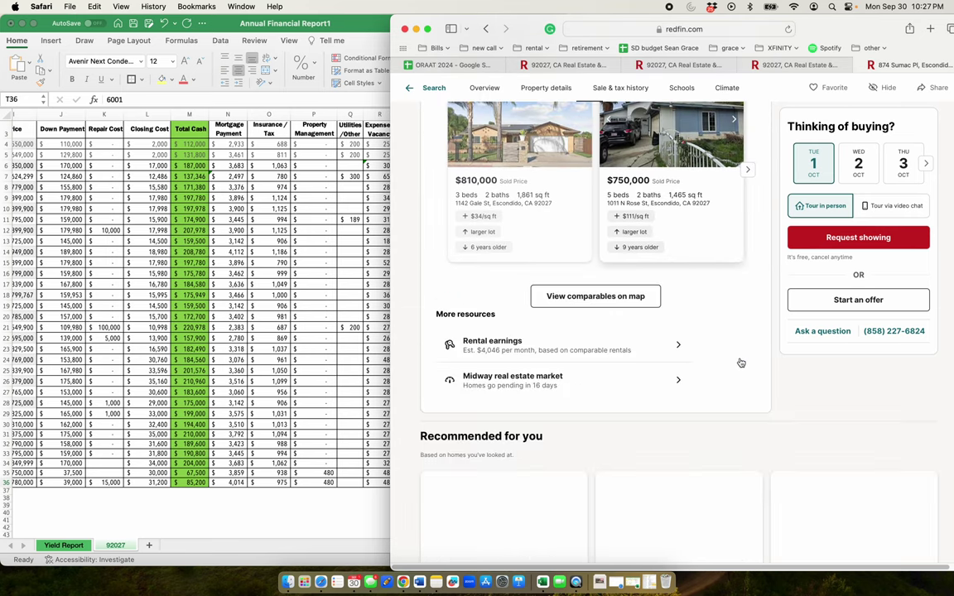
scroll(741, 362, up, 5)
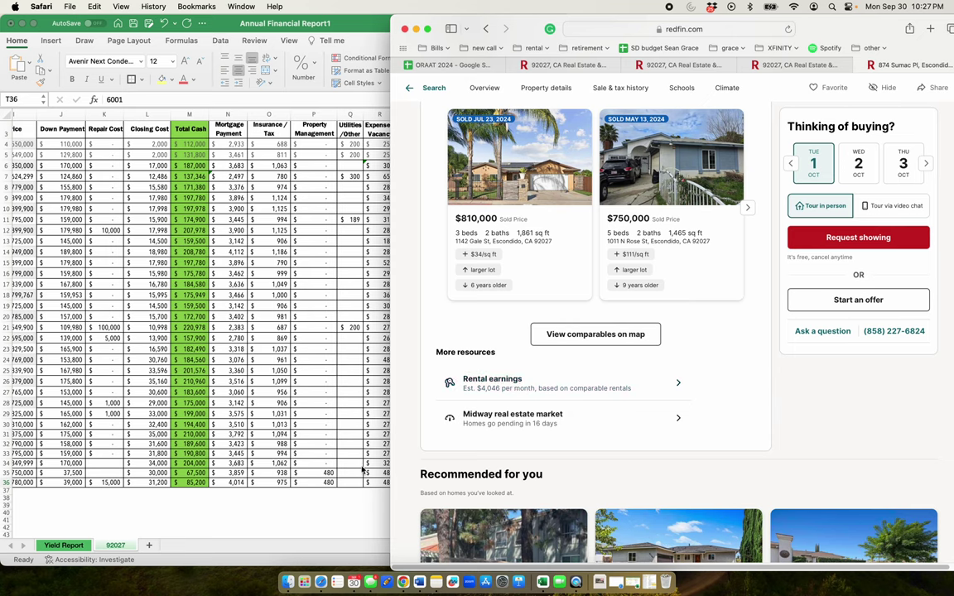
Step: Enter 4046 as the T36 monthly rent and check the (1,590) cash flow and -22% yield
click(344, 507)
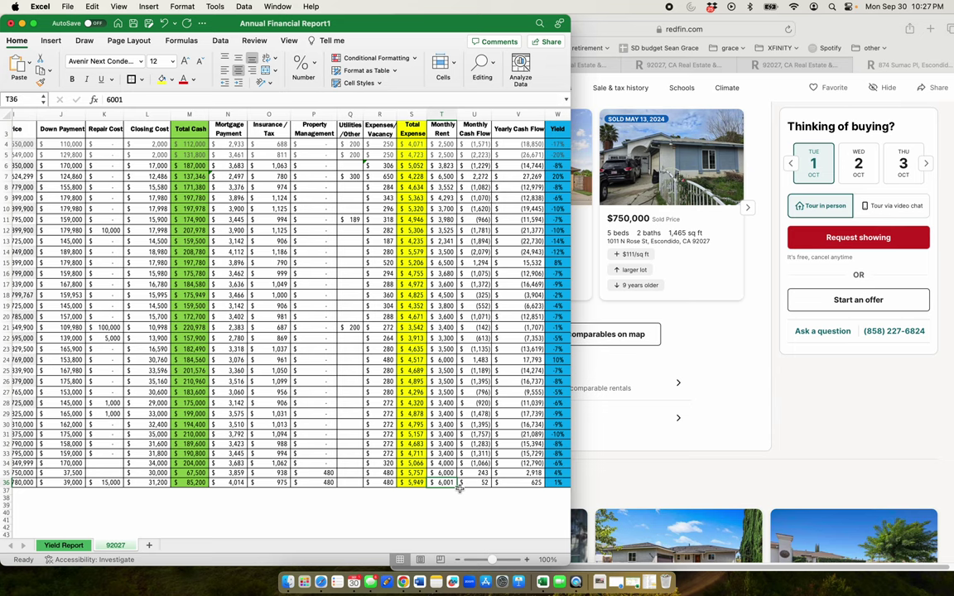
text(4046)
key(Return)
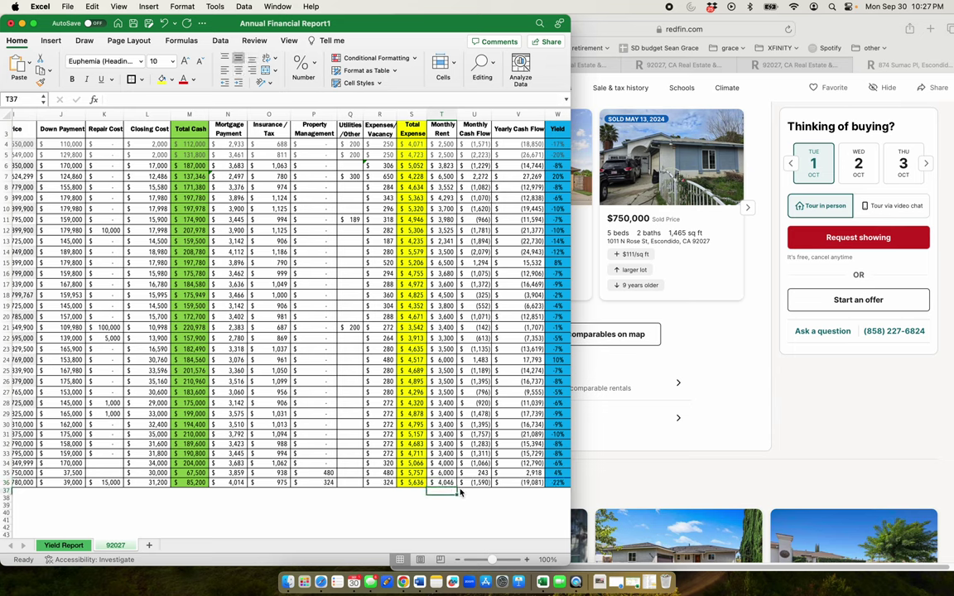
key(Up)
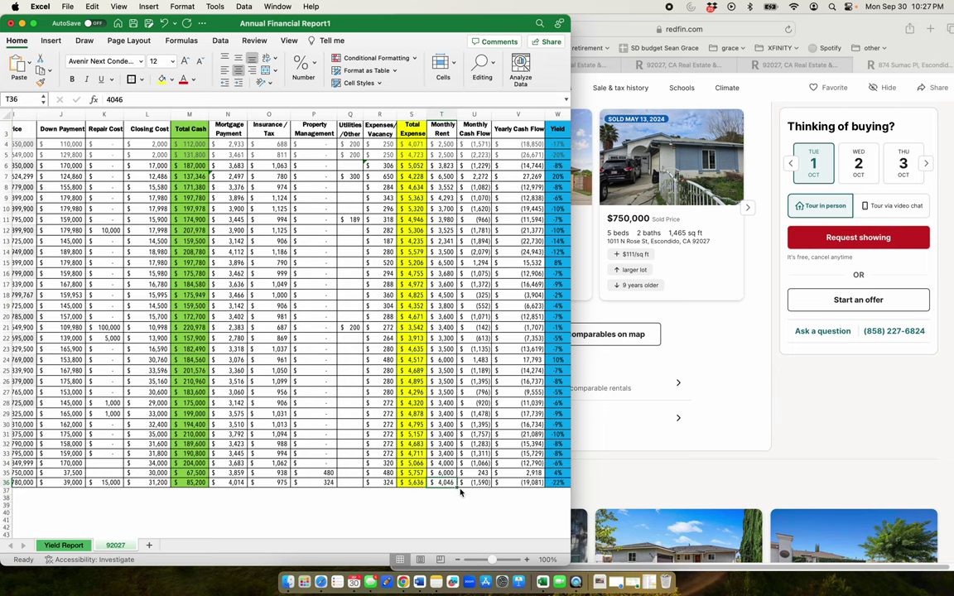
key(Right)
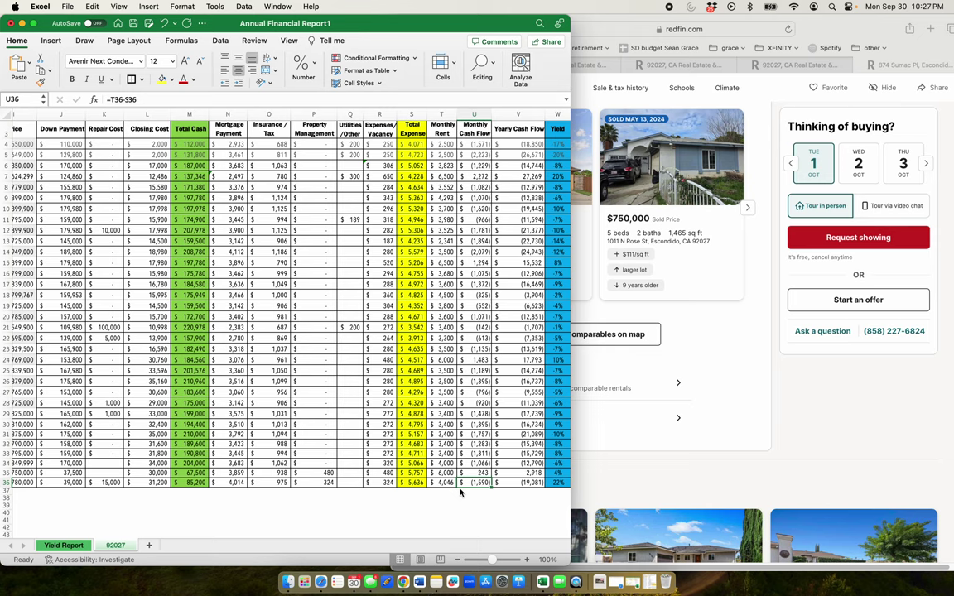
key(Right)
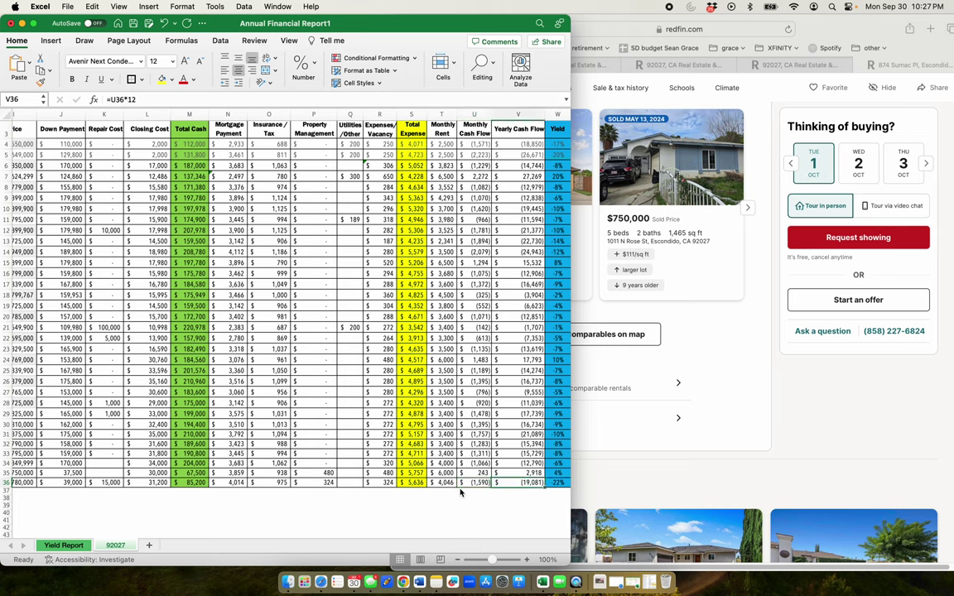
key(Right)
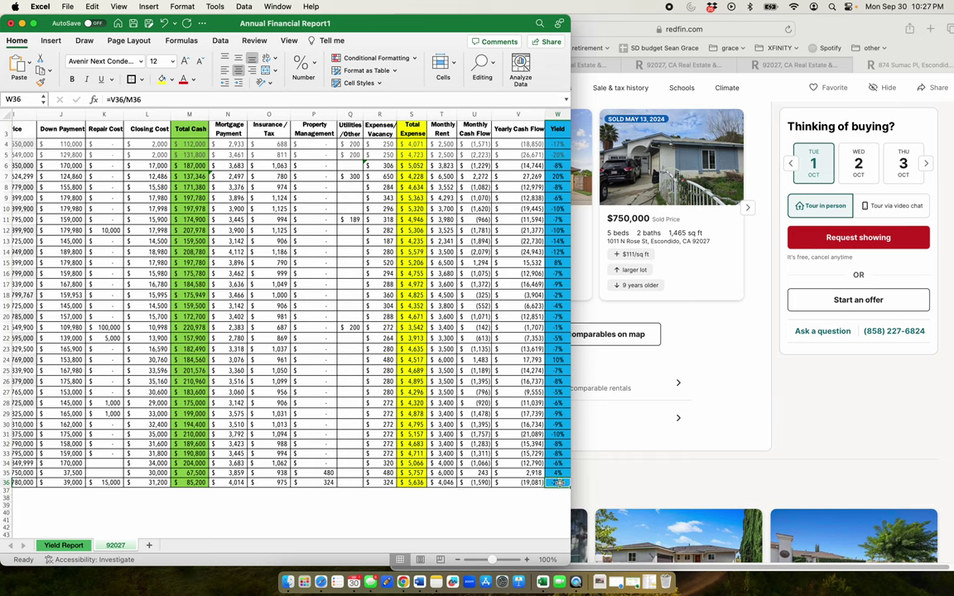
Step: Select yields W4:W36 on the 92027 sheet and read their -6% average in the status bar
click(706, 479)
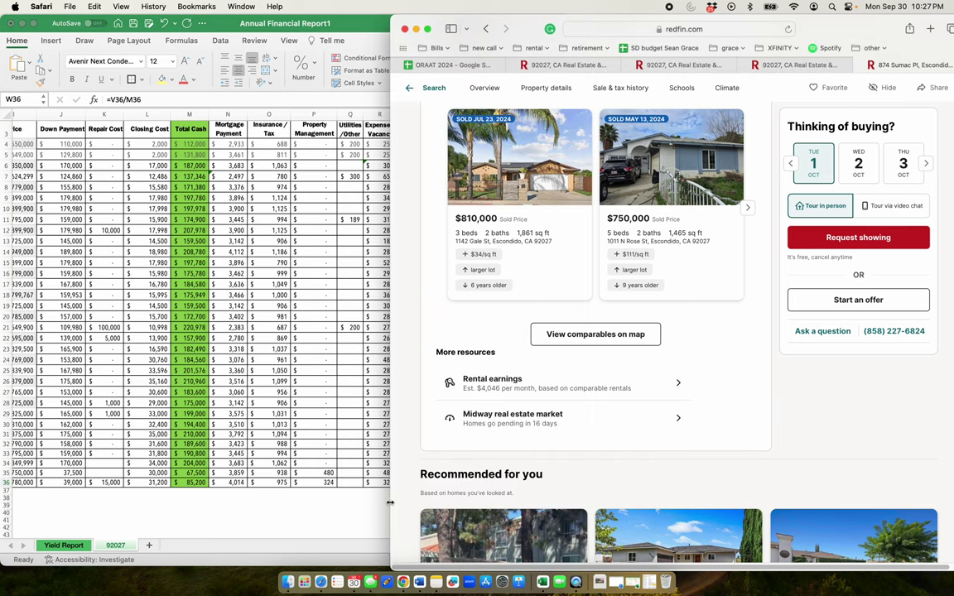
click(335, 456)
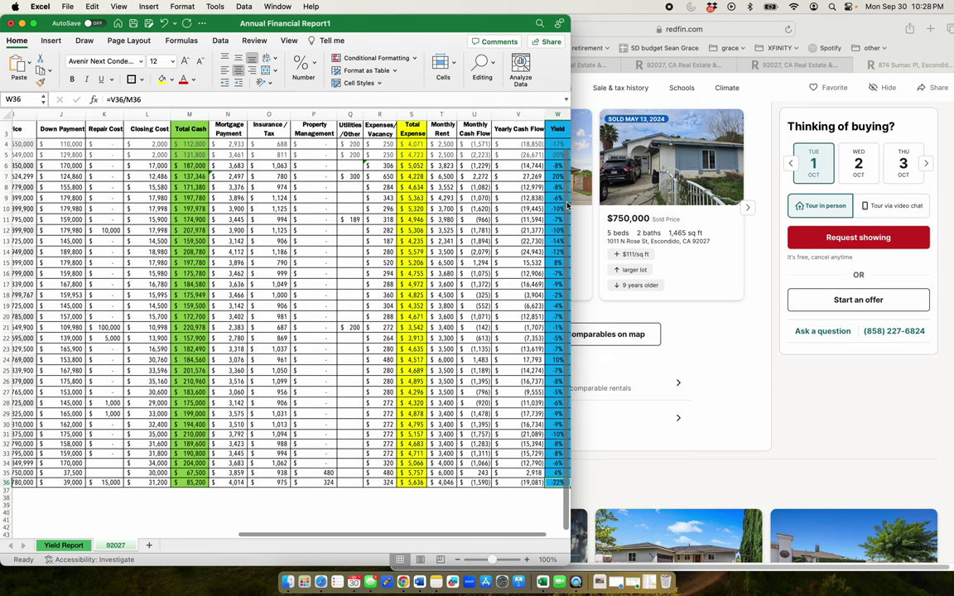
click(557, 115)
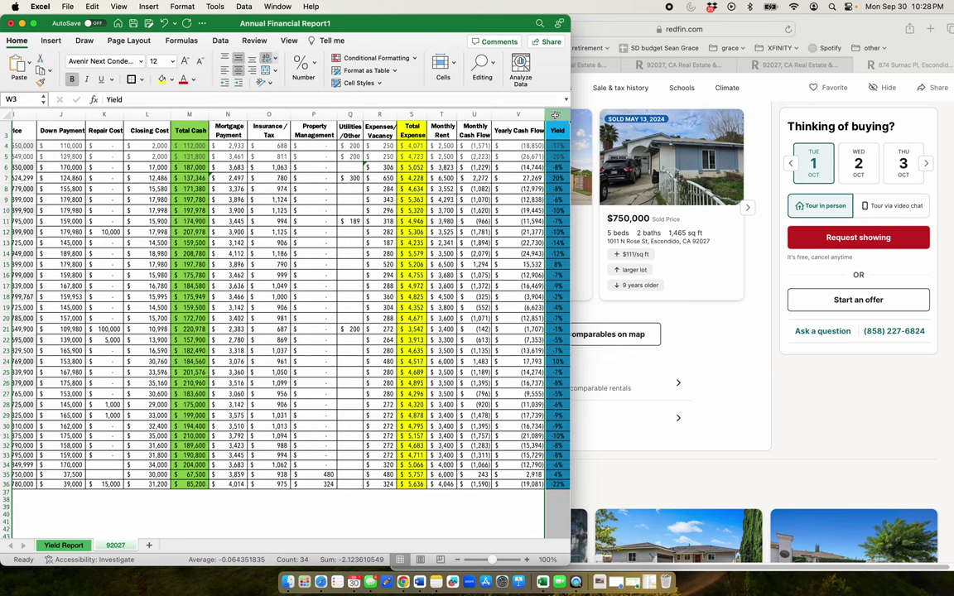
click(555, 485)
scroll(551, 331, up, 2)
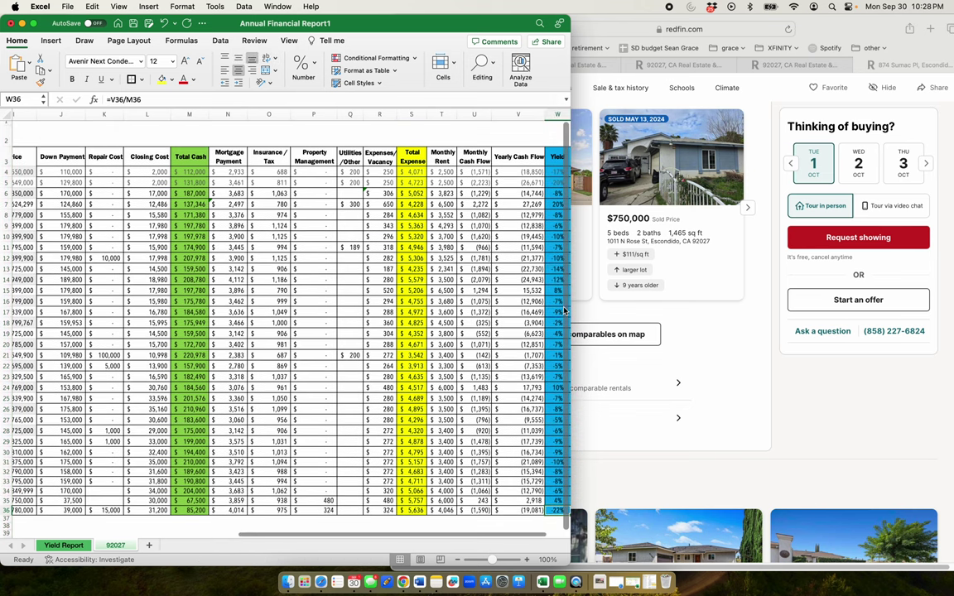
shift+click(551, 174)
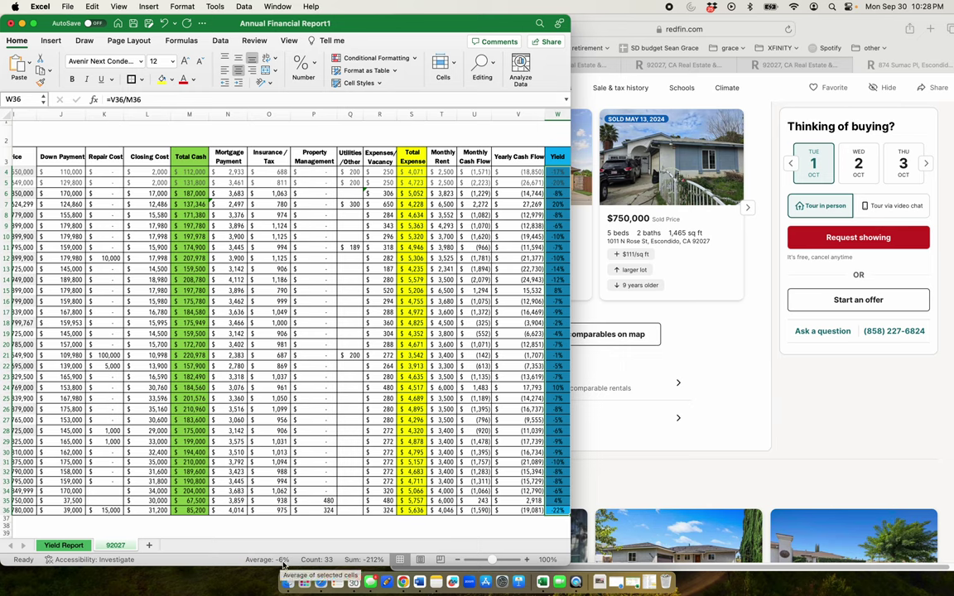
click(65, 546)
scroll(147, 450, up, 5)
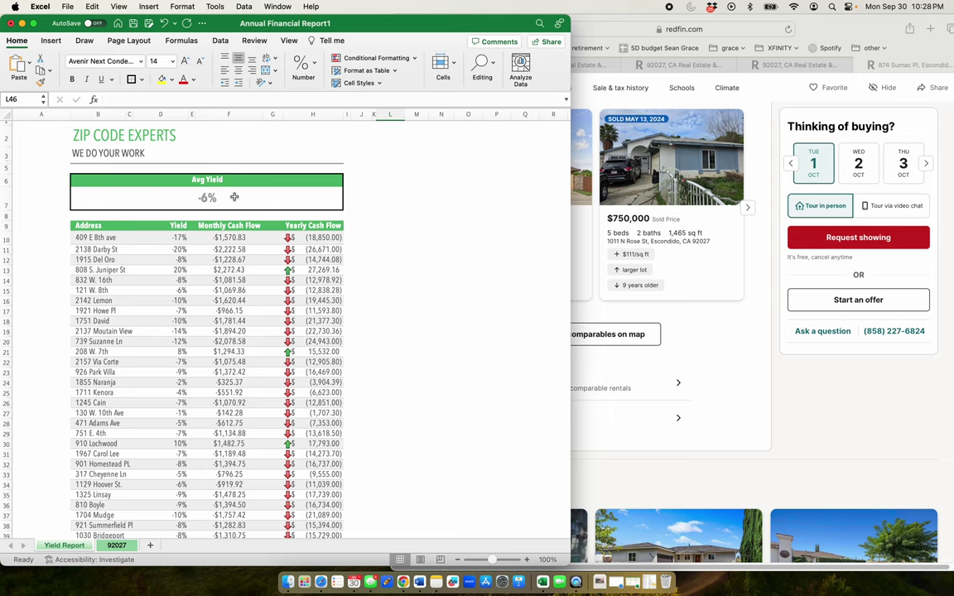
click(234, 197)
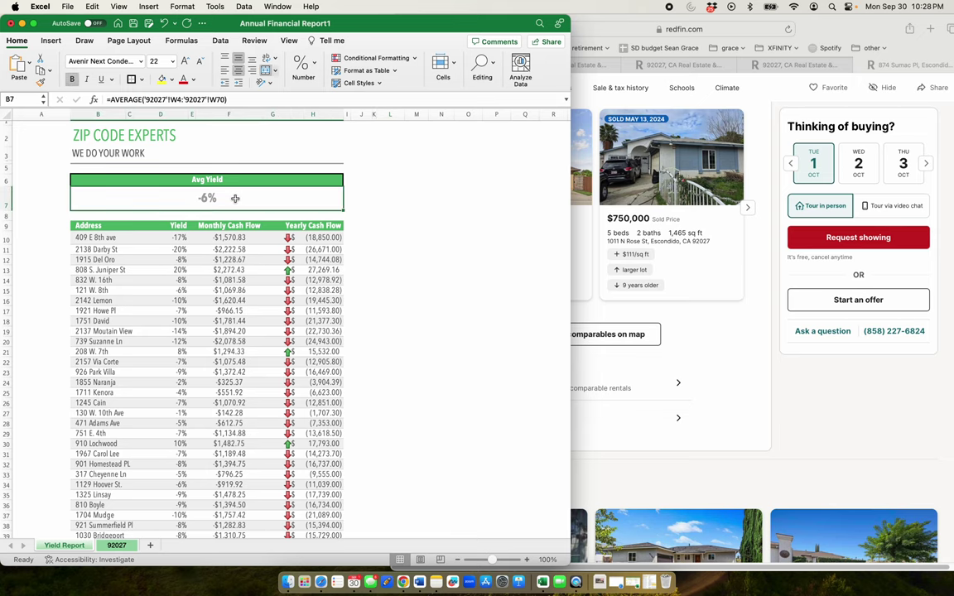
scroll(232, 232, down, 1)
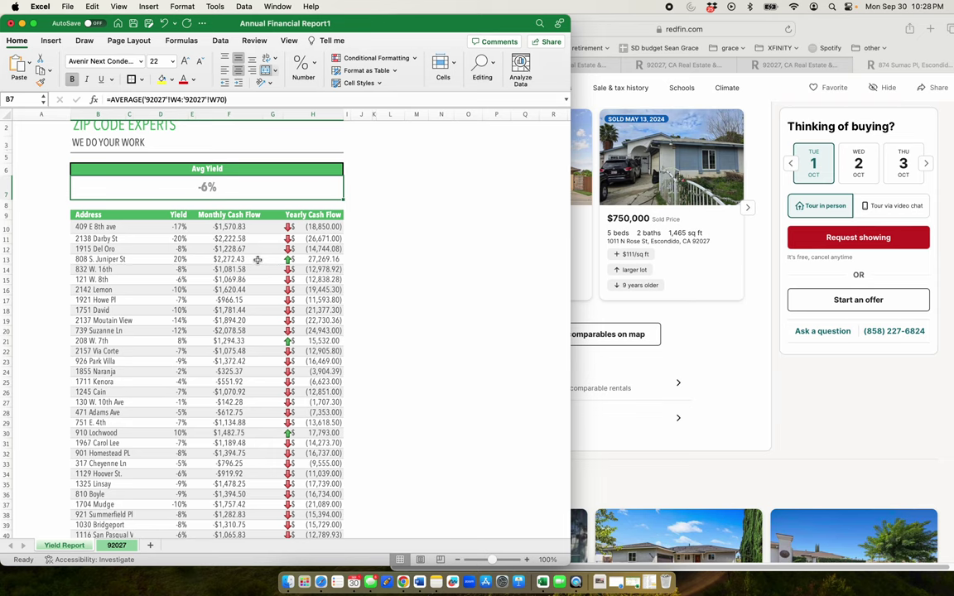
scroll(124, 260, down, 2)
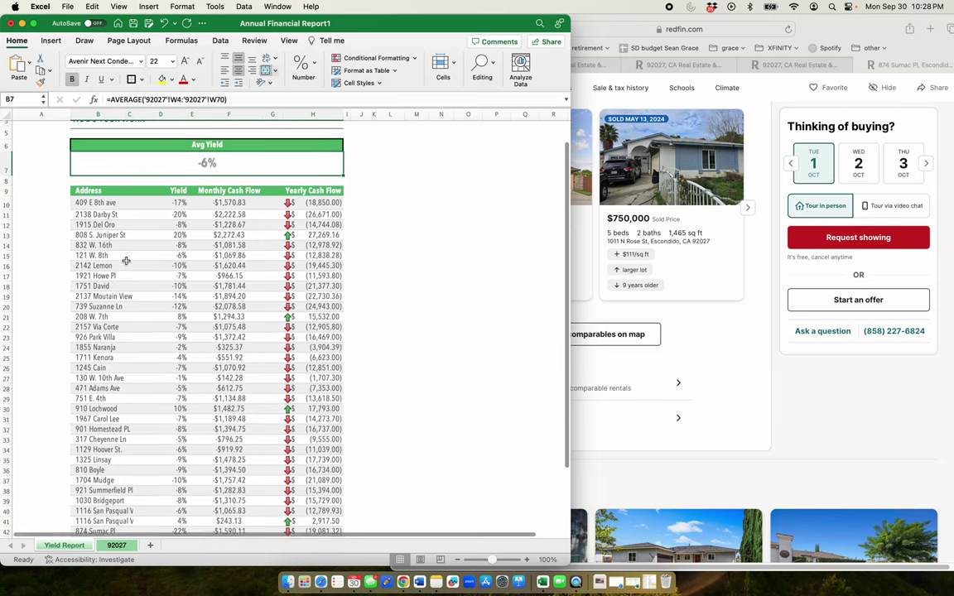
scroll(125, 261, up, 1)
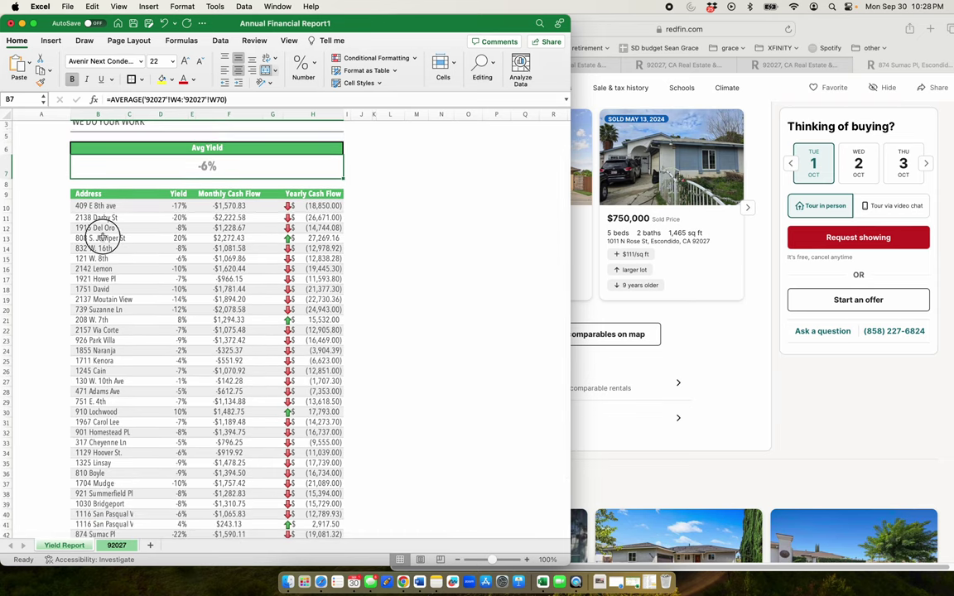
click(112, 238)
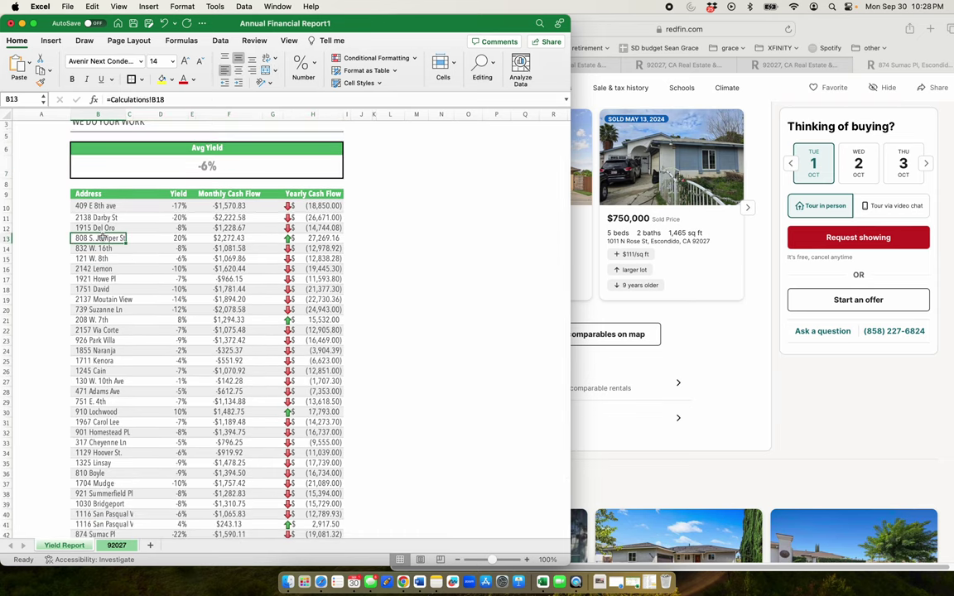
click(170, 238)
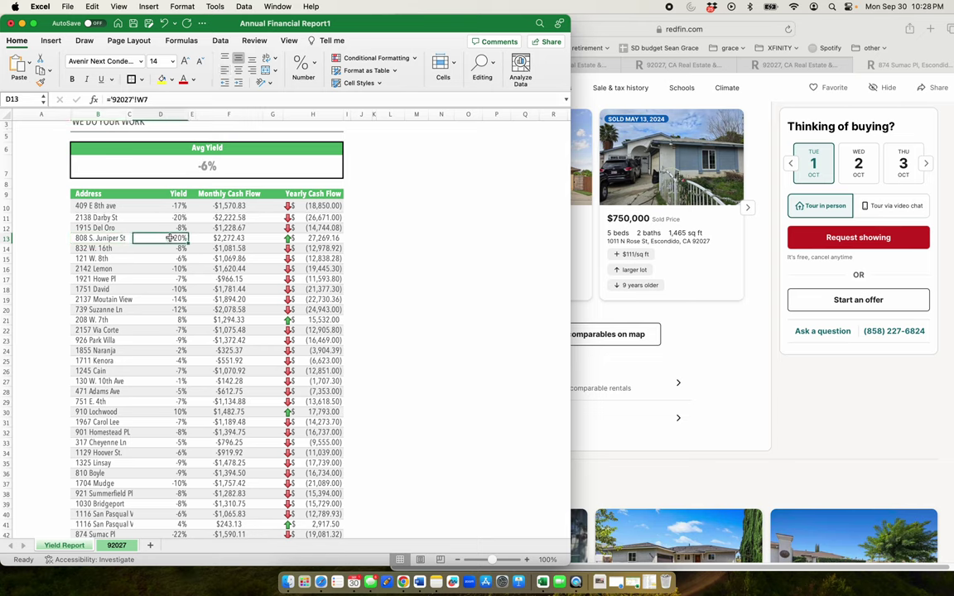
click(292, 238)
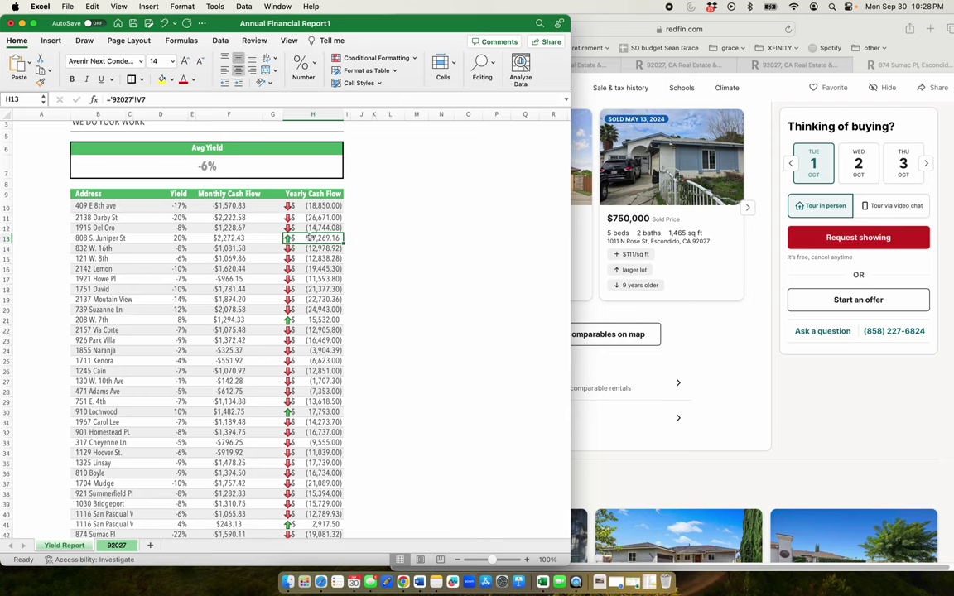
click(245, 236)
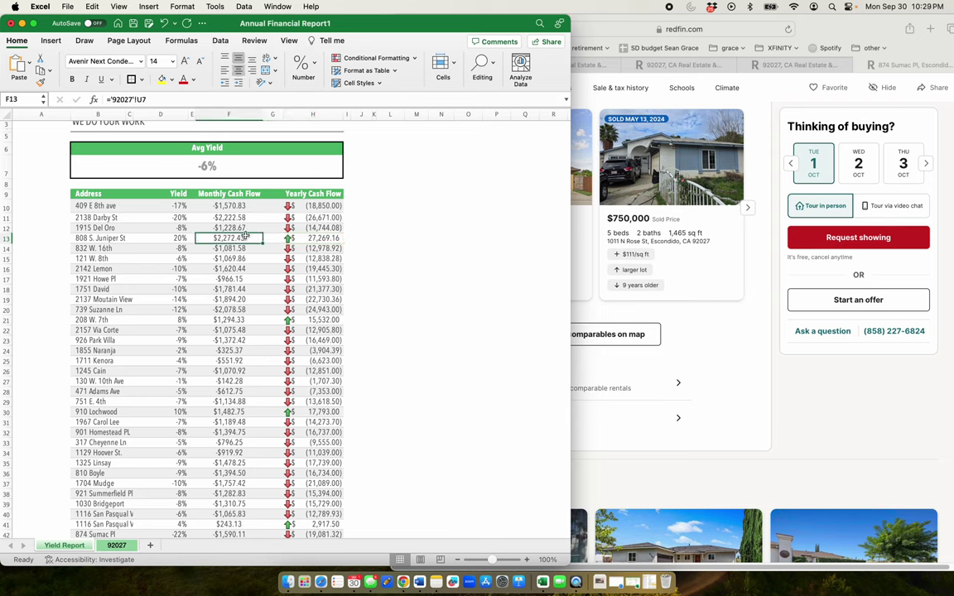
click(177, 238)
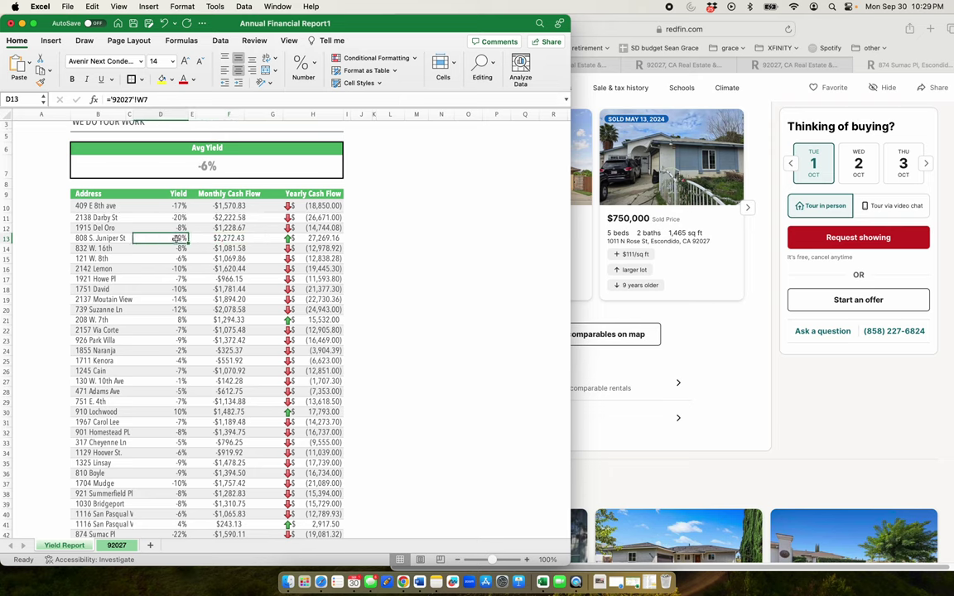
click(81, 238)
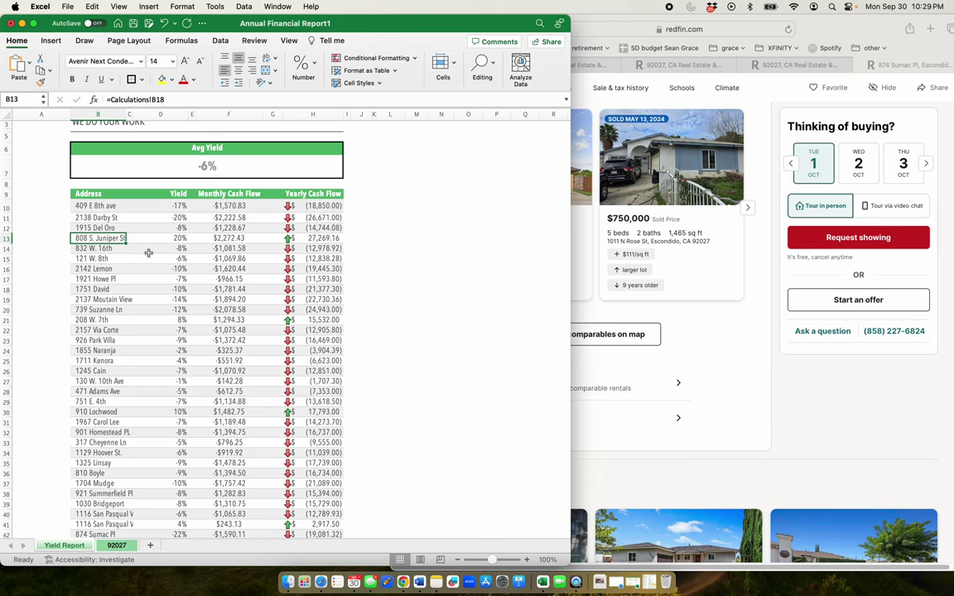
scroll(158, 253, down, 5)
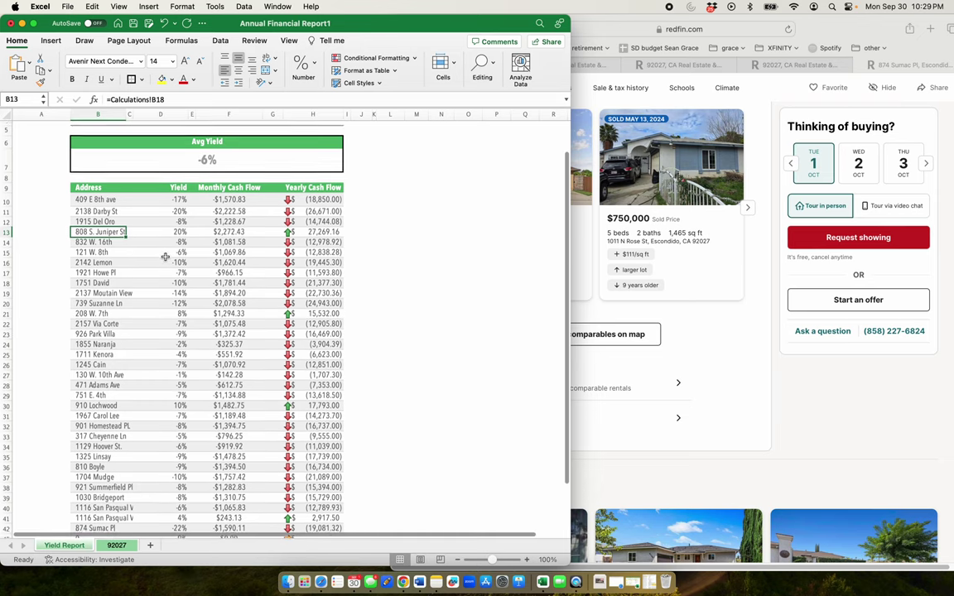
scroll(166, 256, up, 5)
scroll(191, 252, down, 10)
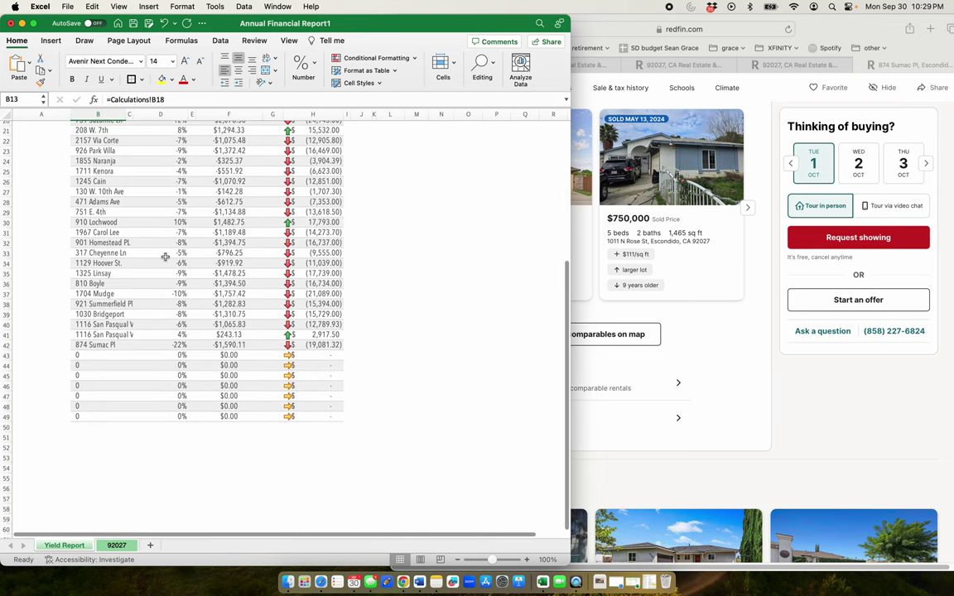
scroll(117, 373, up, 10)
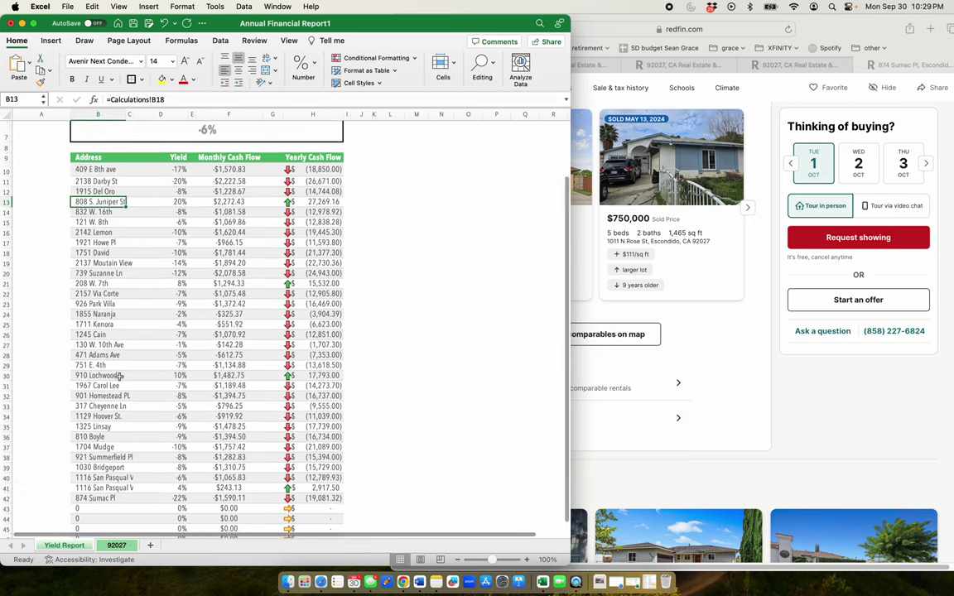